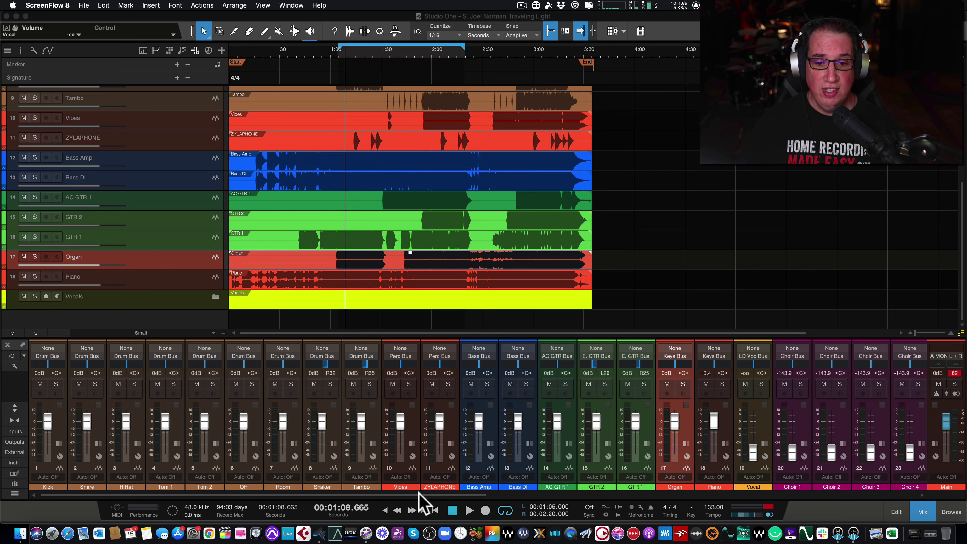
Look through the mixer channels from the drums to the choir and reset the Main channel's clip indicator
click(419, 493)
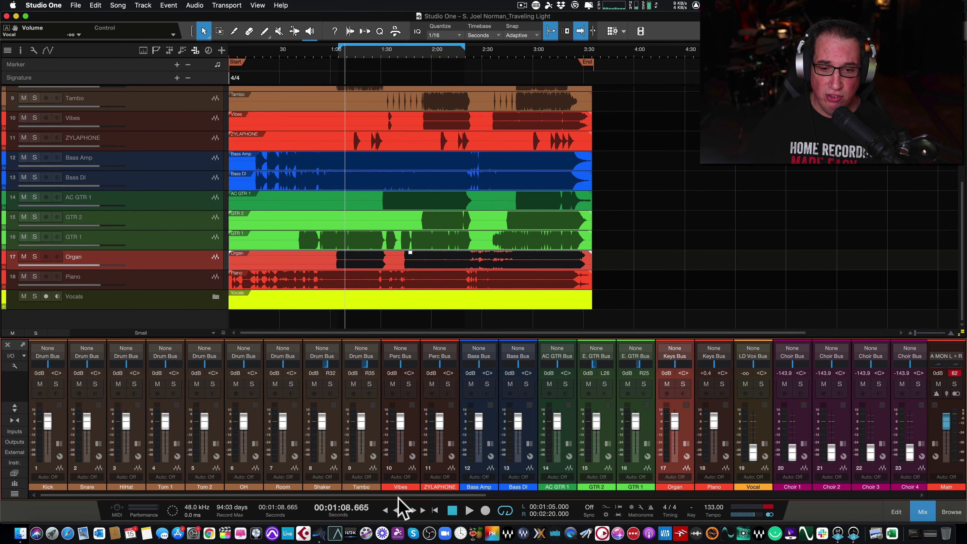
drag(399, 494, 617, 500)
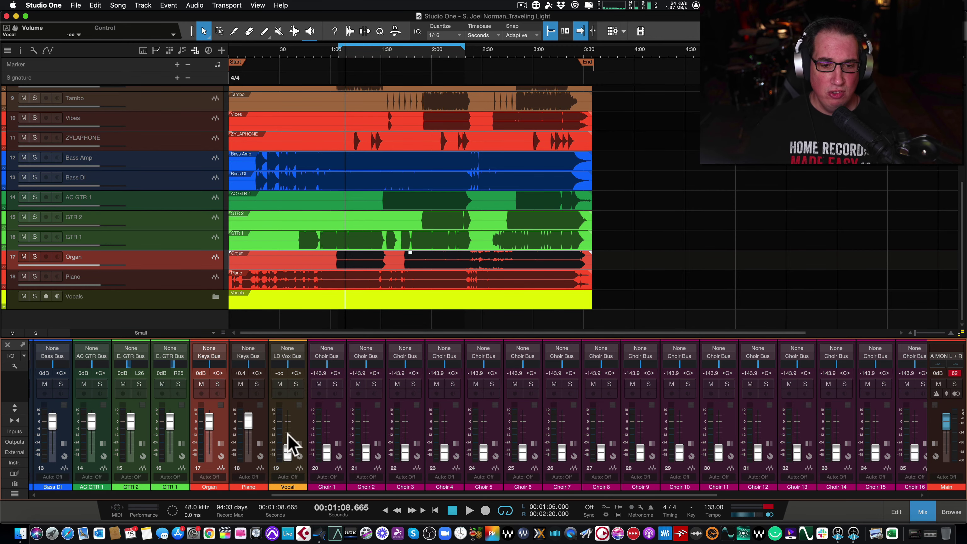
drag(488, 495, 172, 502)
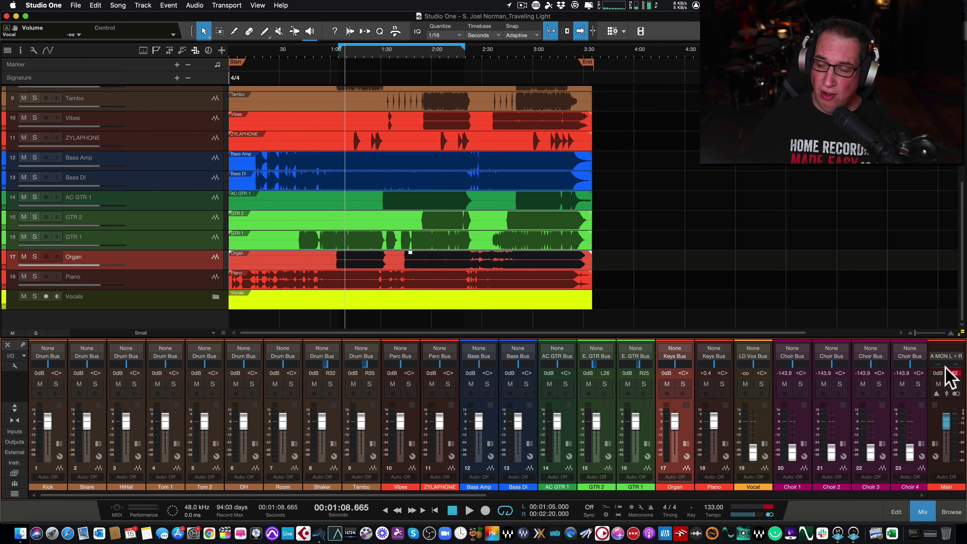
click(954, 373)
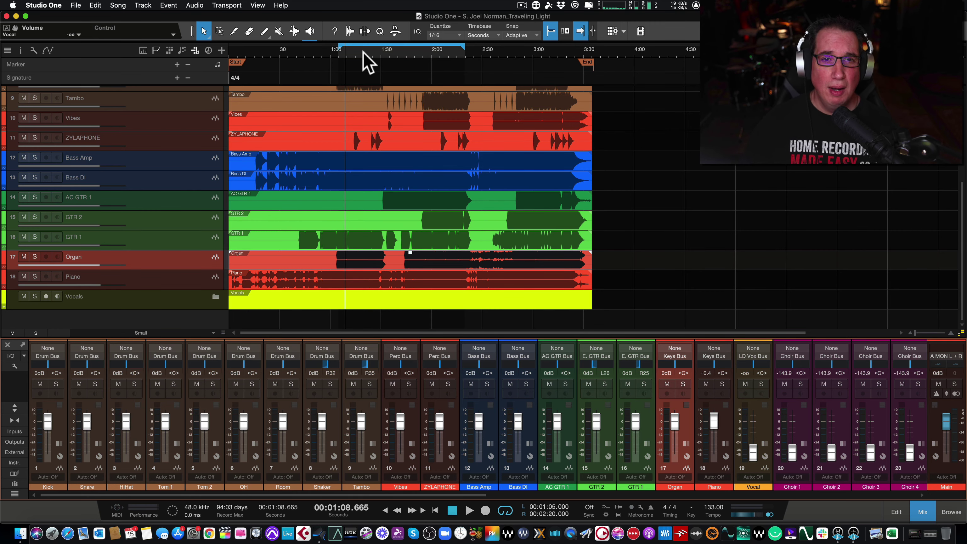
Play a section of the song to check the Main output level, stop playback, and reset its clip indicator
scroll(340, 152, up, 7)
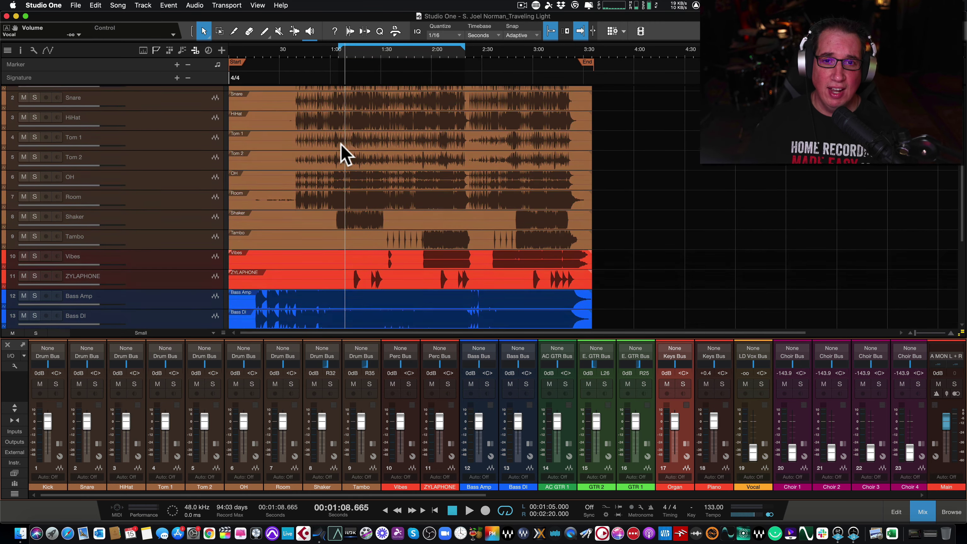
scroll(345, 153, down, 7)
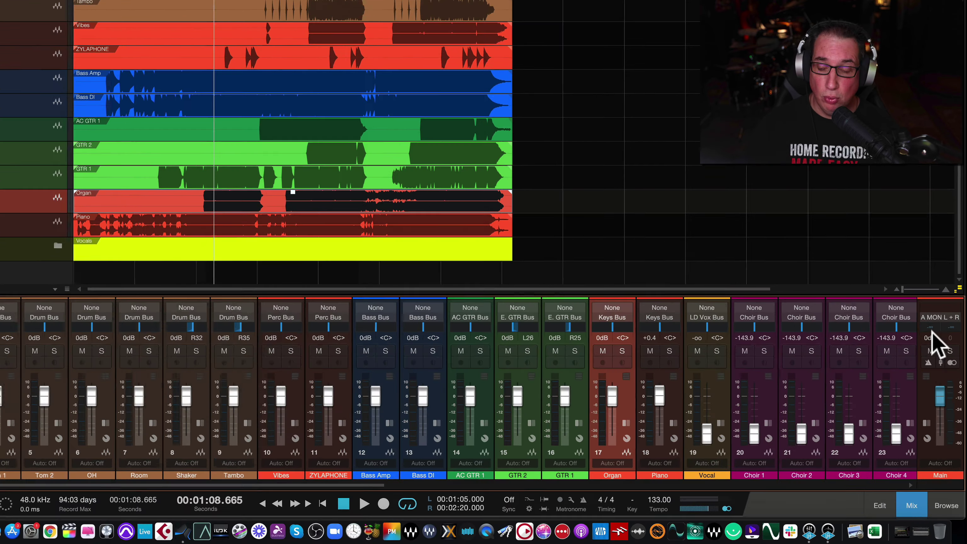
key(space)
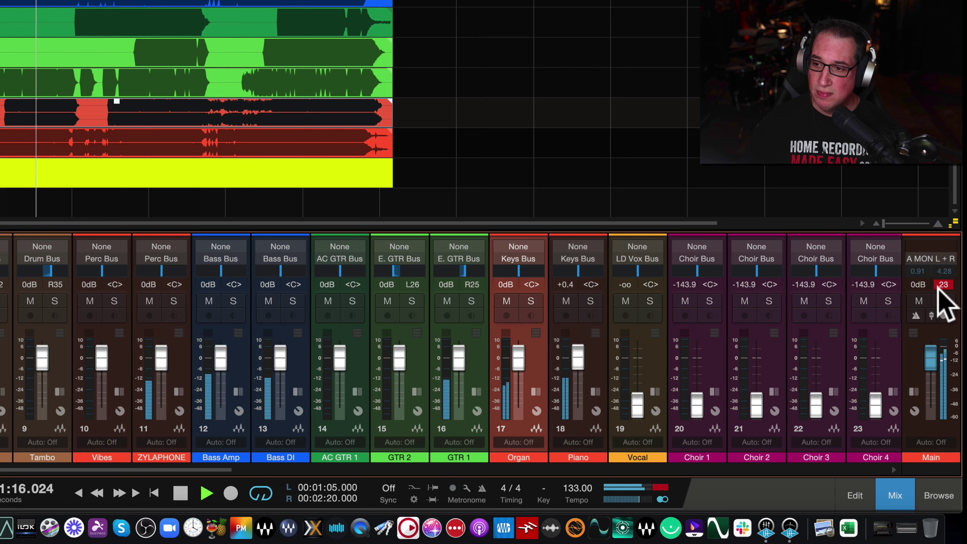
key(space)
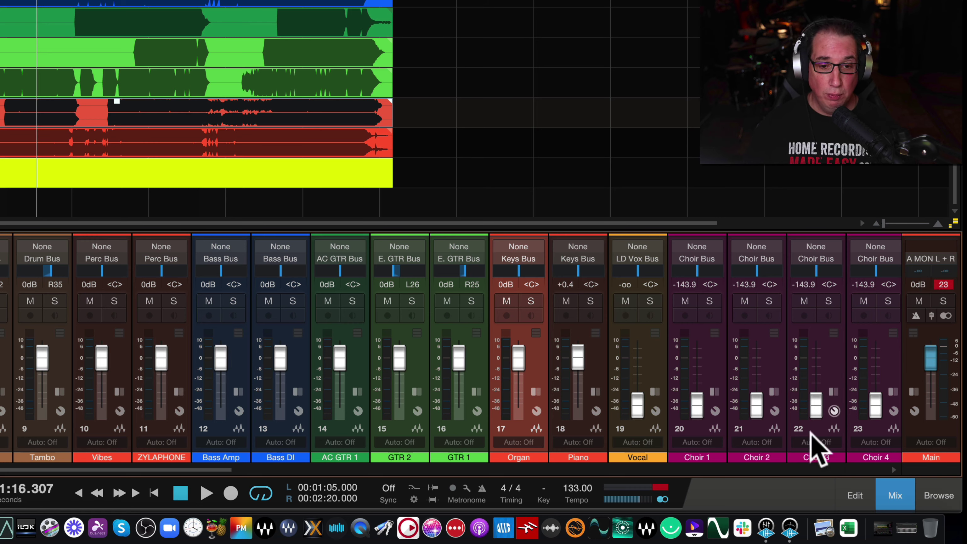
click(943, 284)
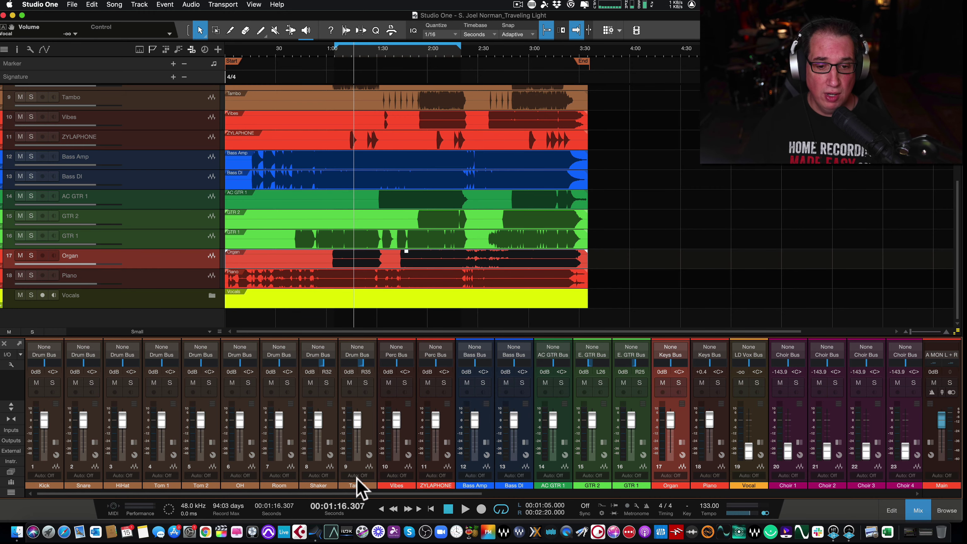
Examine the bus channels in the mixer, from the Drum Bus through the Keys Bus, and the tracks feeding them
drag(369, 493, 843, 489)
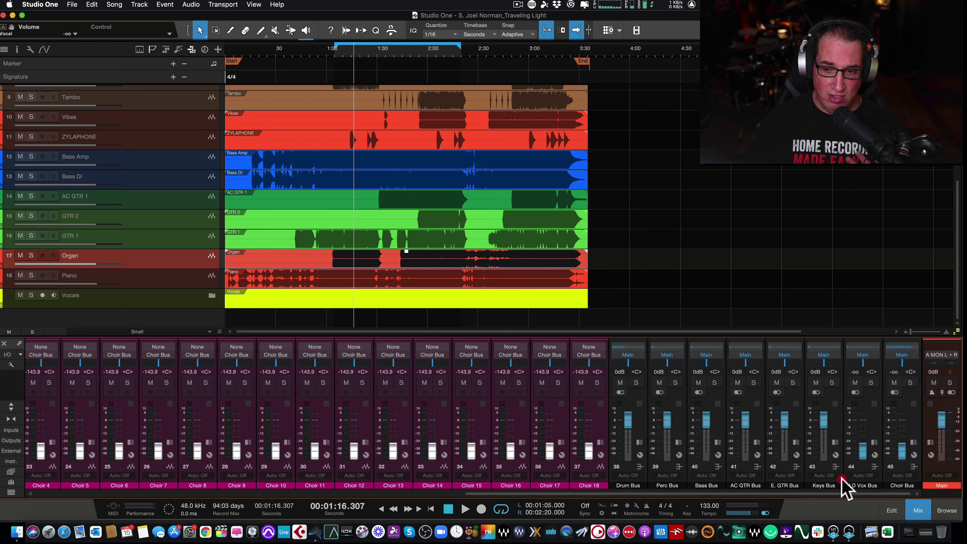
click(631, 473)
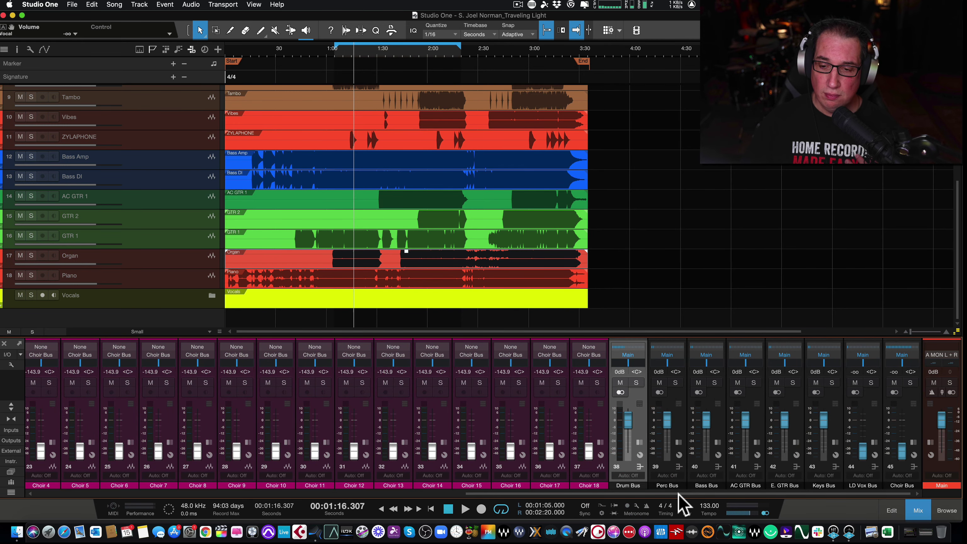
drag(679, 494, 364, 493)
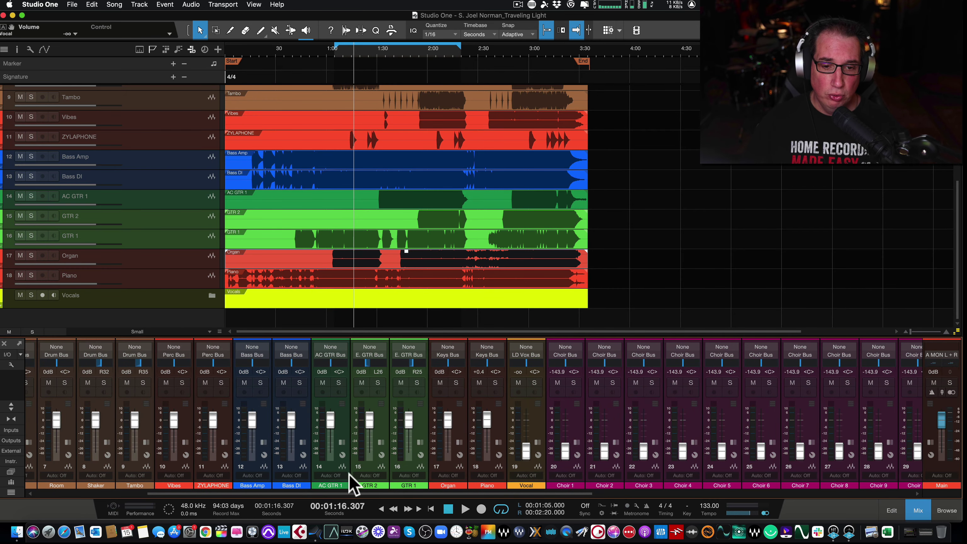
drag(454, 493, 777, 495)
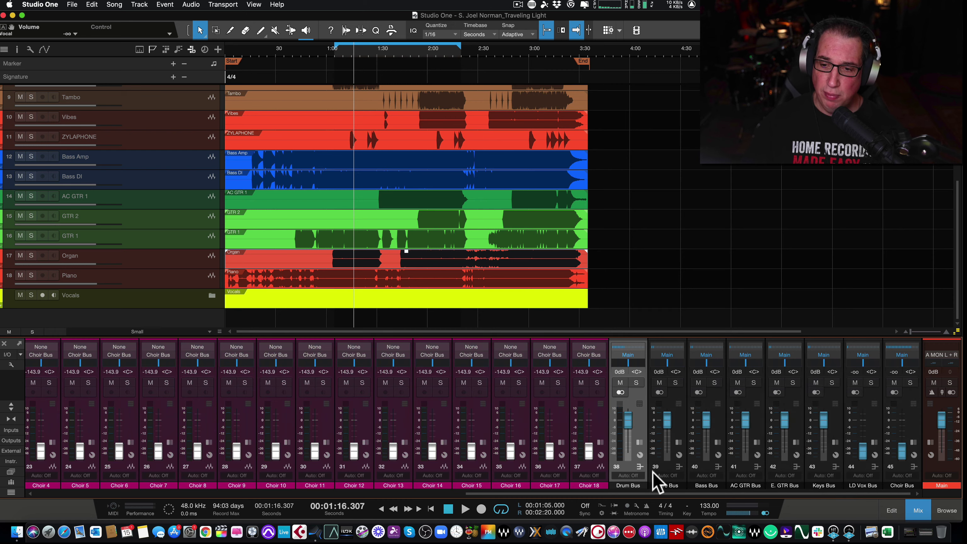
click(668, 462)
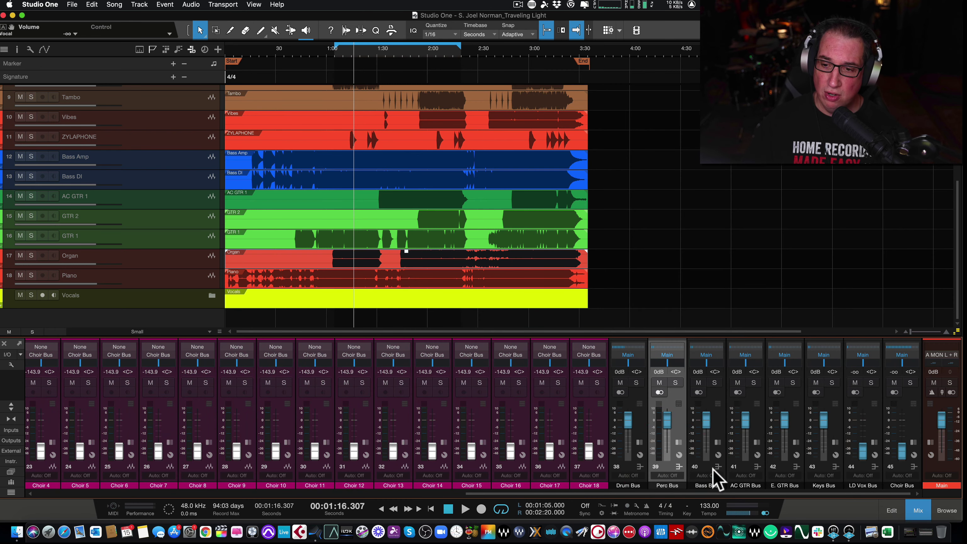
click(704, 463)
click(745, 465)
click(784, 474)
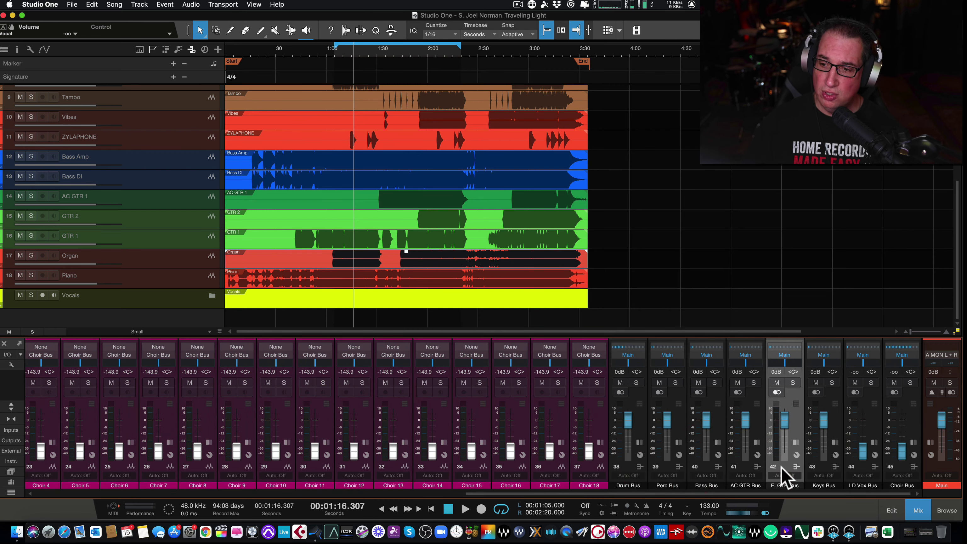
click(830, 477)
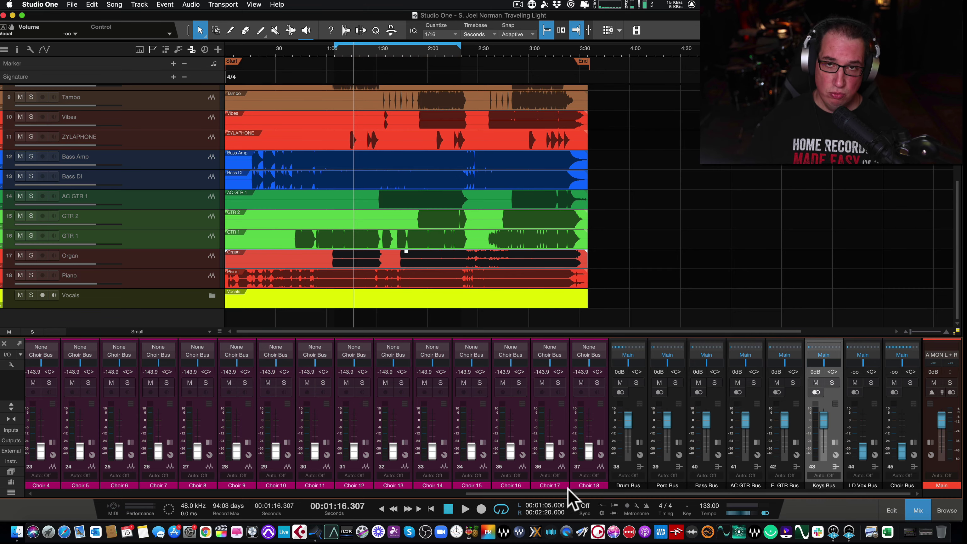
mouse_move(608, 493)
mouse_down()
mouse_move(115, 492)
mouse_move(483, 501)
mouse_move(611, 492)
mouse_up()
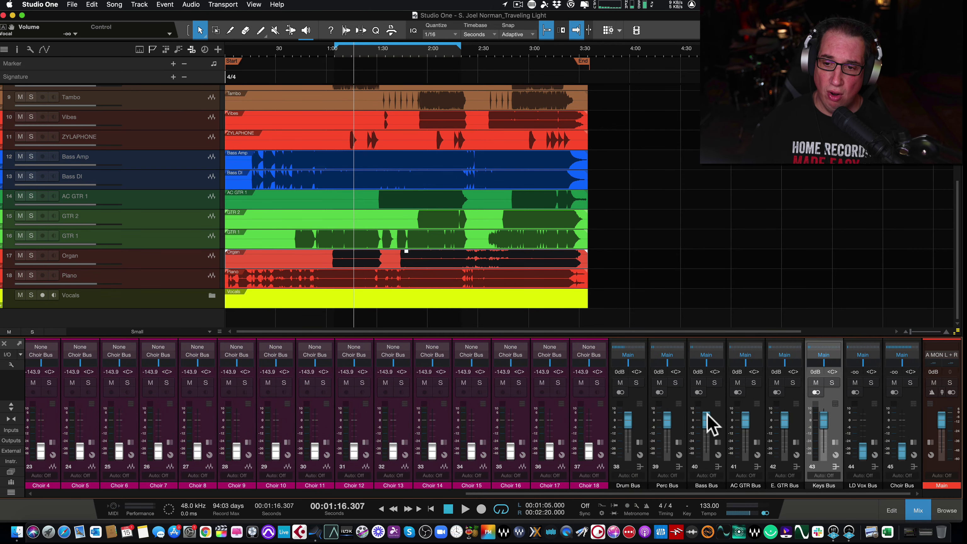
Solo the Drum Bus and play it to check its level, resetting the Main clip indicator during playback
click(636, 382)
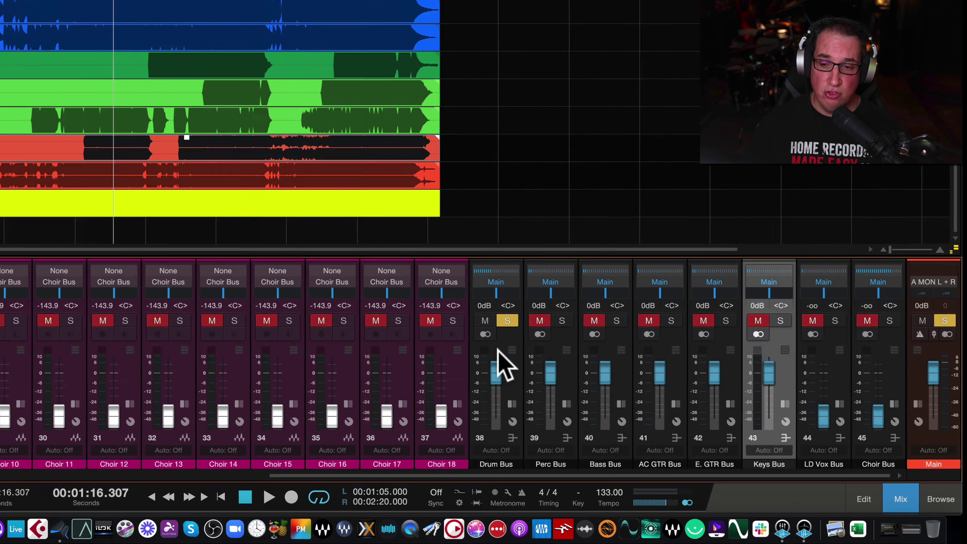
key(space)
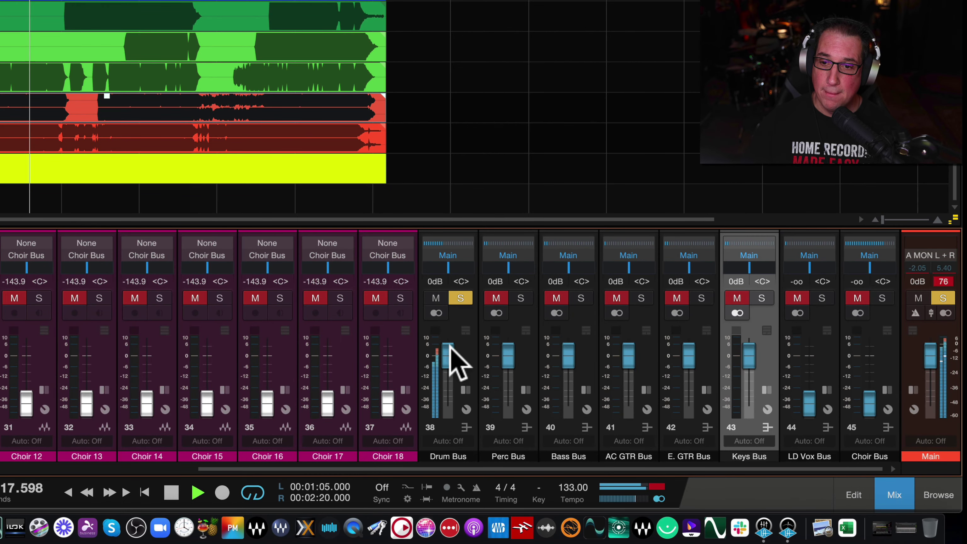
click(942, 281)
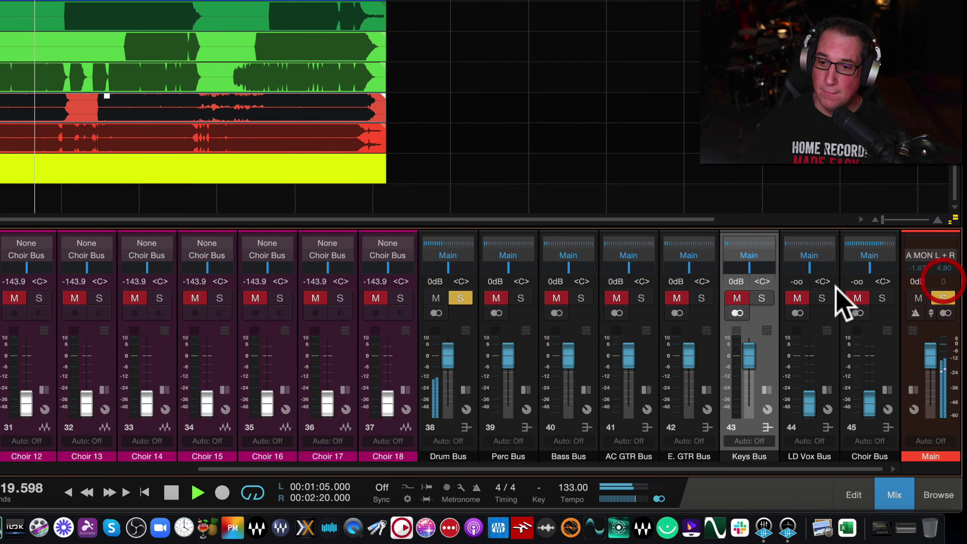
key(space)
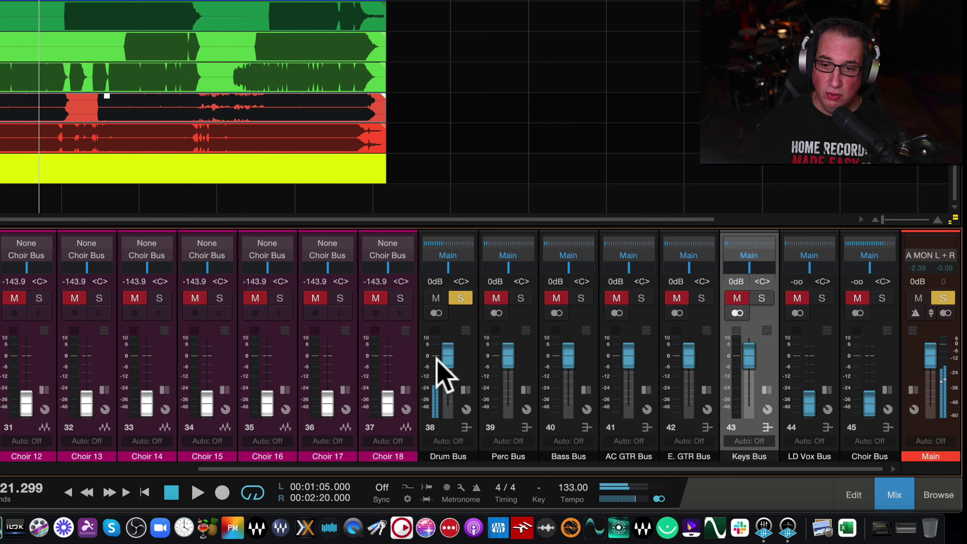
Return to the individual drum channels in the mixer and clear all active solos
mouse_move(438, 358)
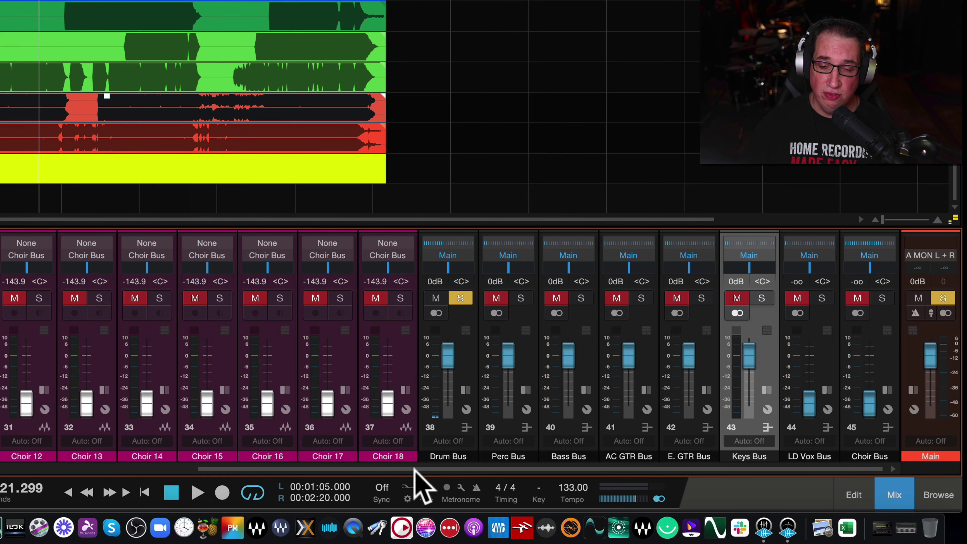
drag(395, 470, 0, 469)
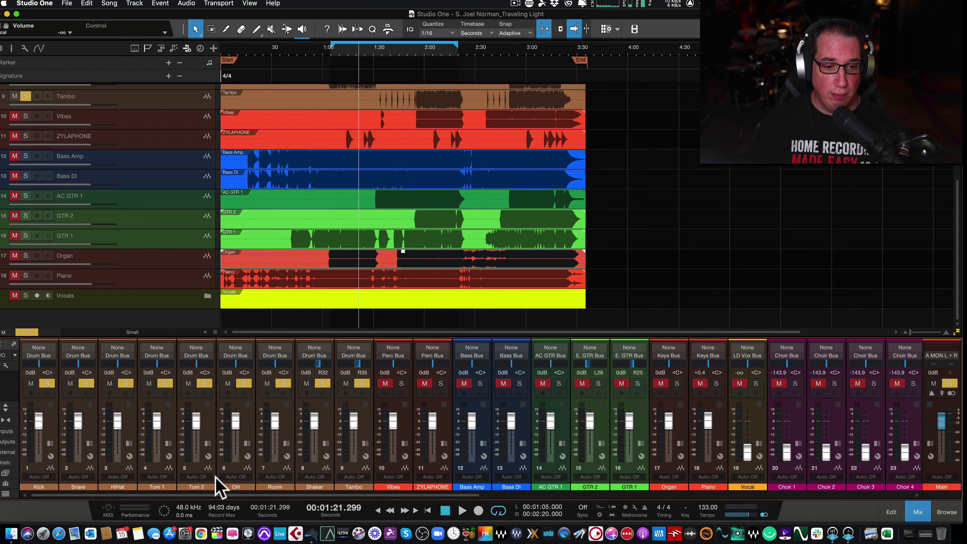
drag(256, 495, 155, 496)
click(683, 384)
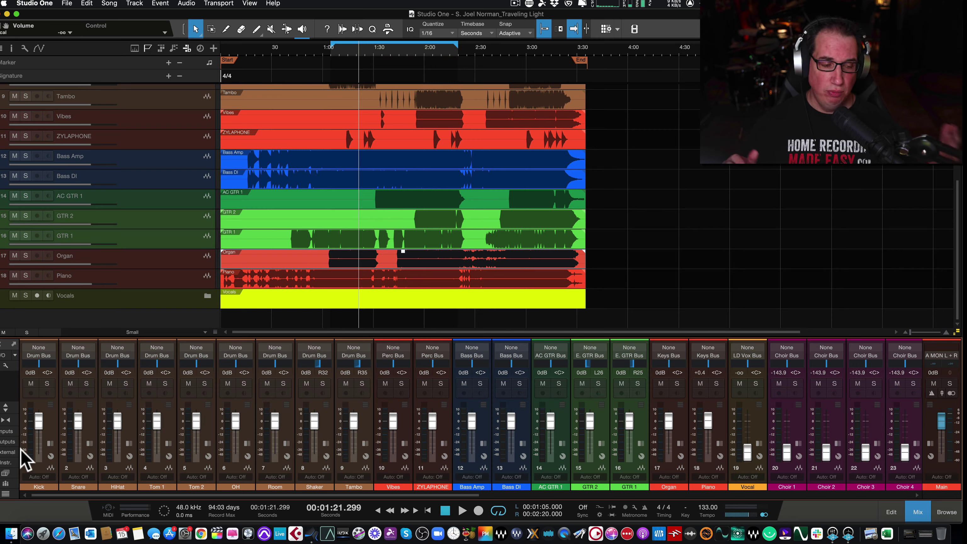
Solo the Kick channel and play it to check its level on the channel meter
click(53, 430)
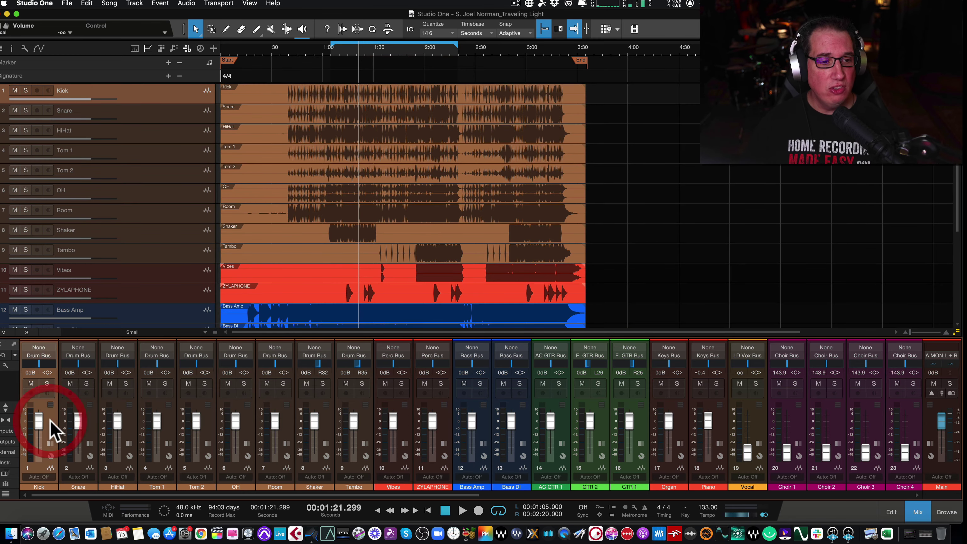
click(47, 383)
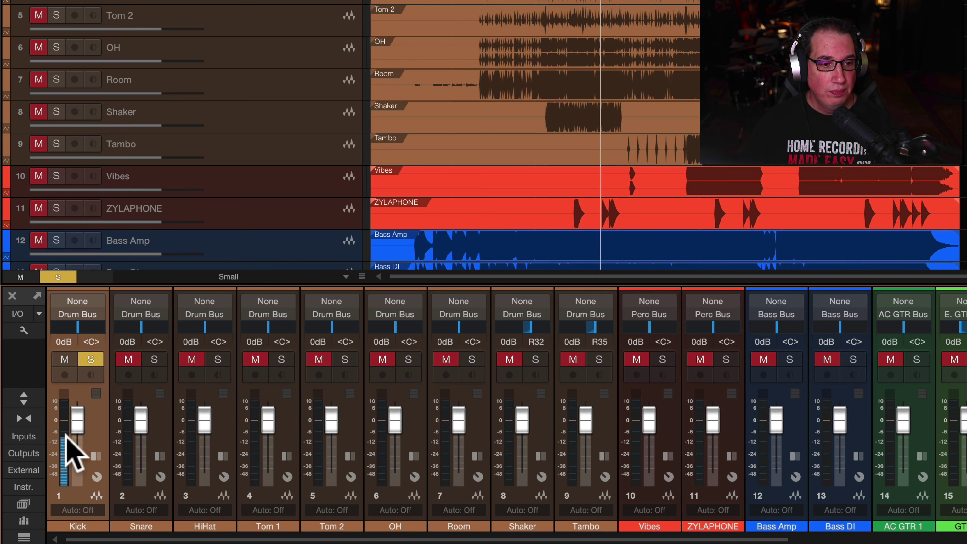
mouse_move(63, 426)
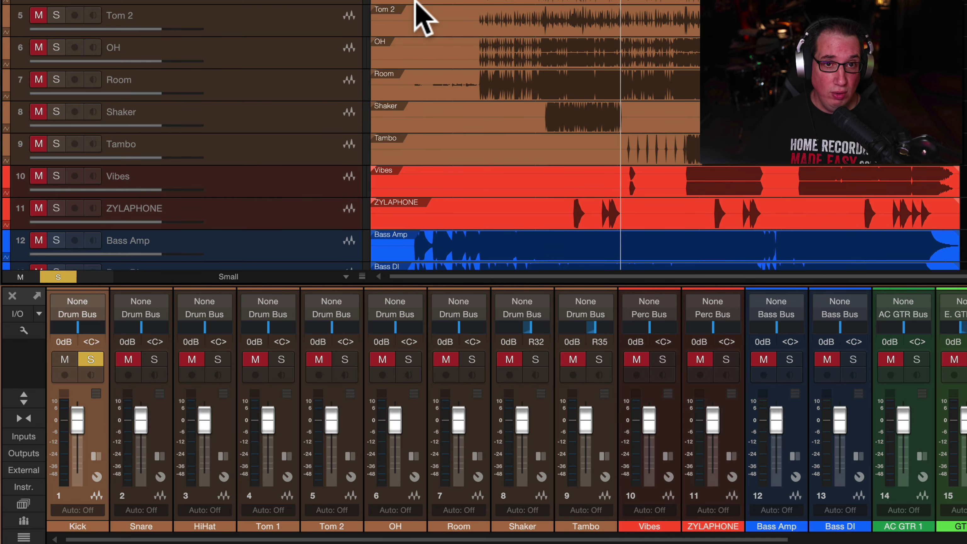
Increase the Kick track's height in the arrangement and select its audio clip
click(169, 133)
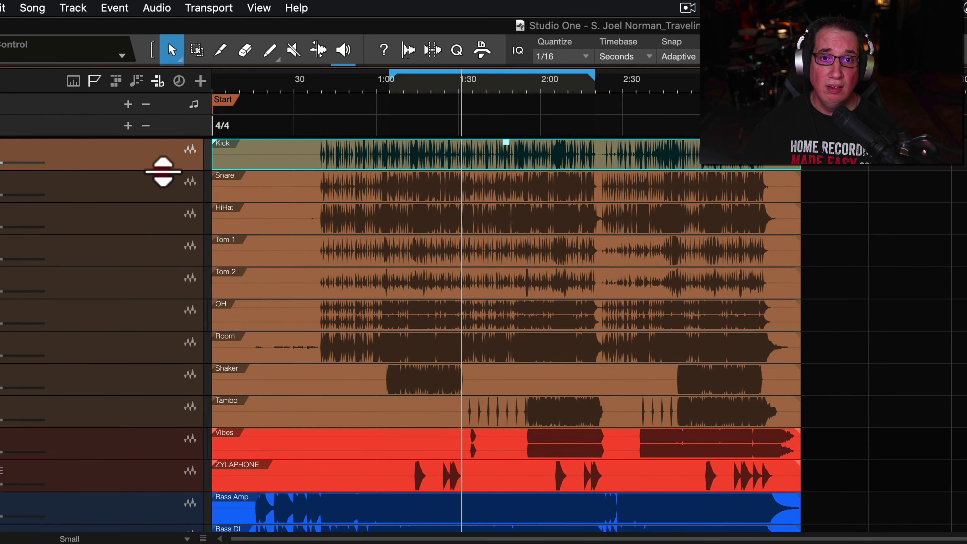
drag(163, 172, 155, 212)
click(399, 233)
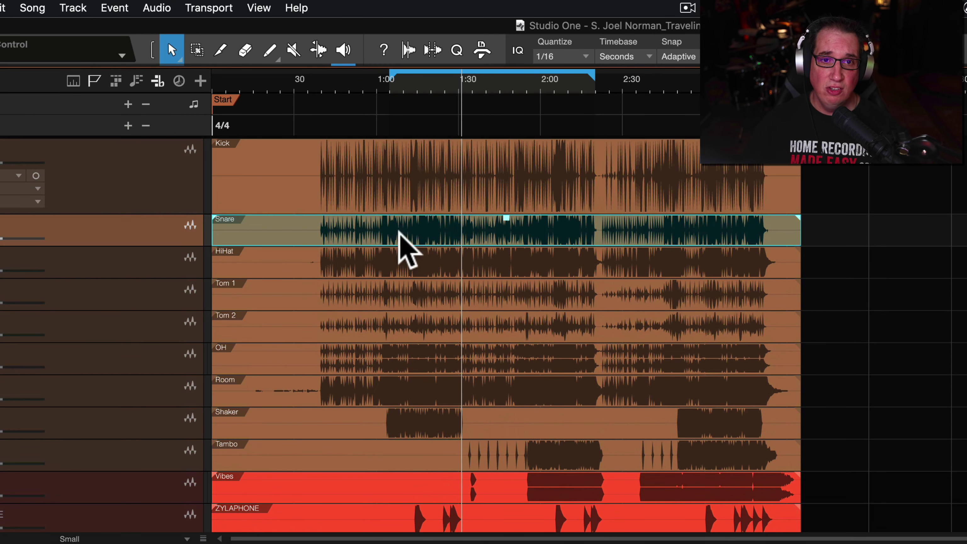
click(429, 179)
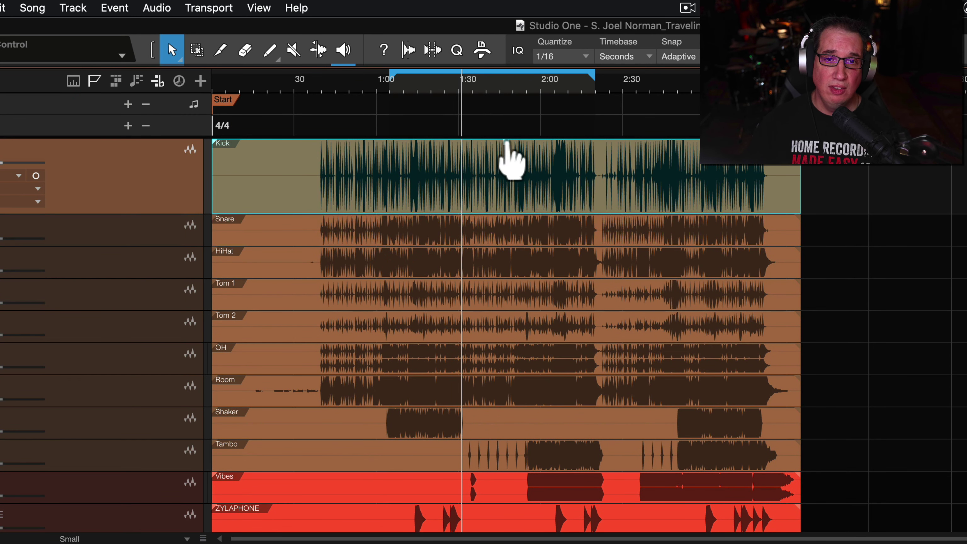
Lower the Kick clip's gain to about -12.5 dB, check the channel meter during playback, and raise the gain slightly
drag(506, 142, 495, 175)
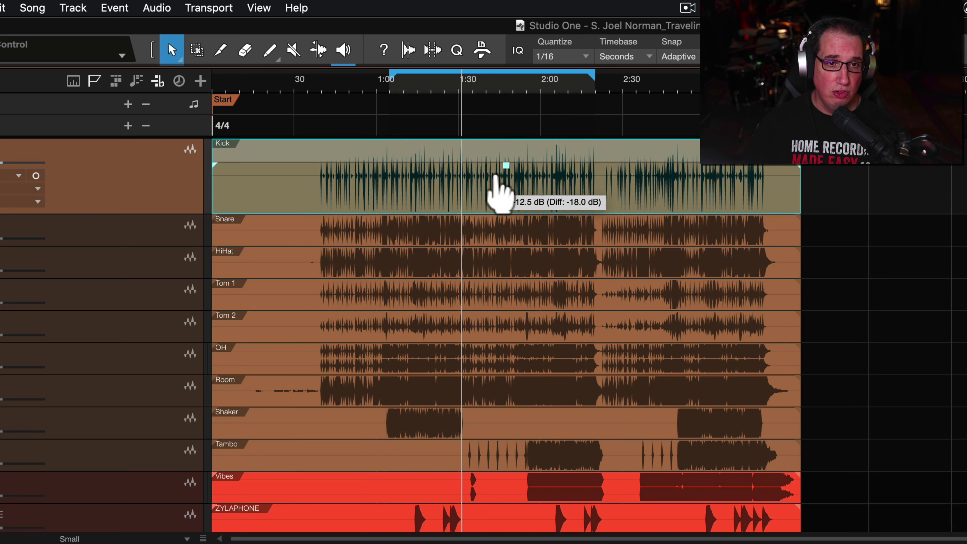
drag(494, 174, 494, 174)
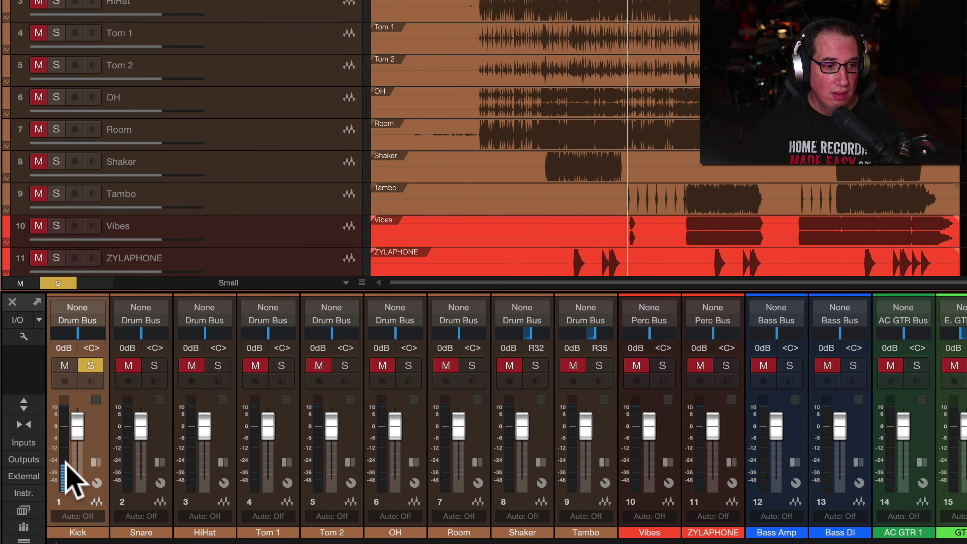
mouse_move(64, 457)
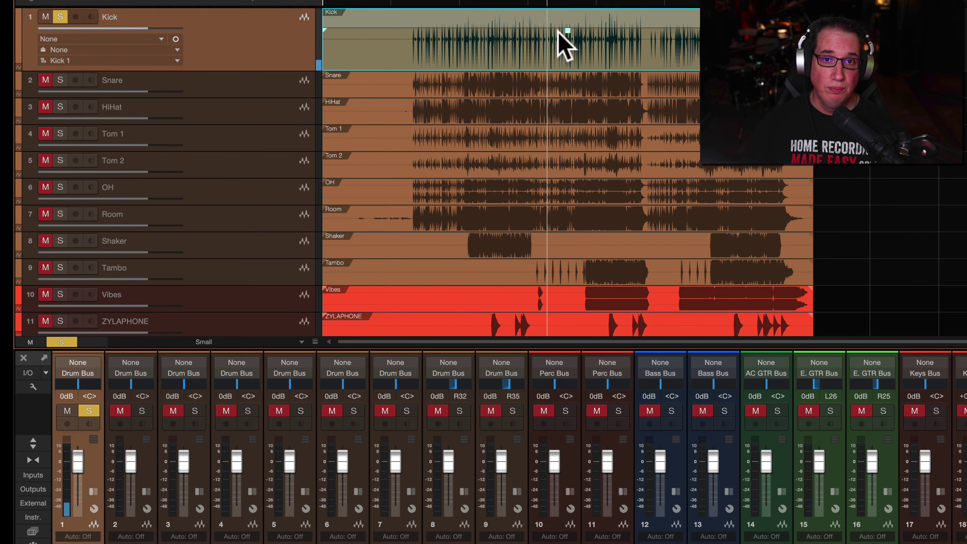
drag(567, 30, 565, 27)
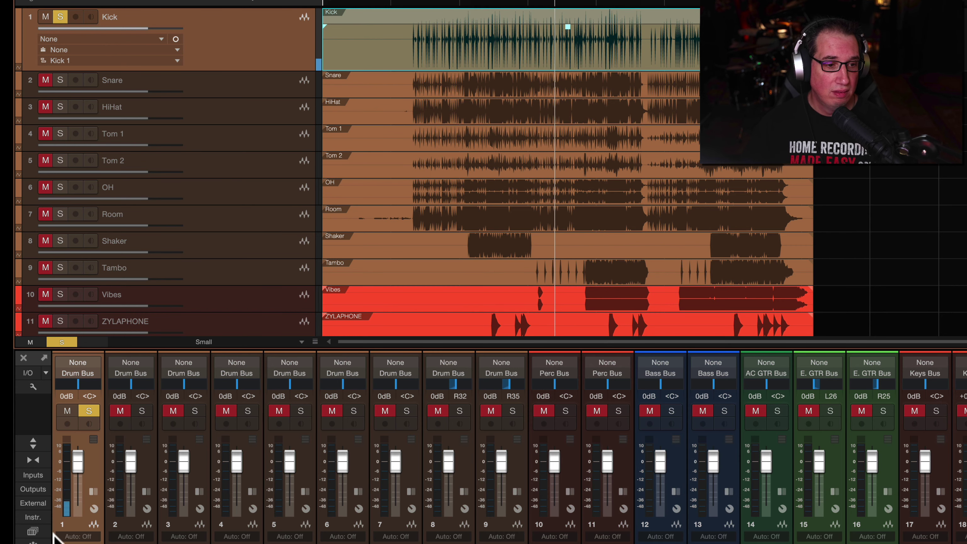
mouse_move(67, 484)
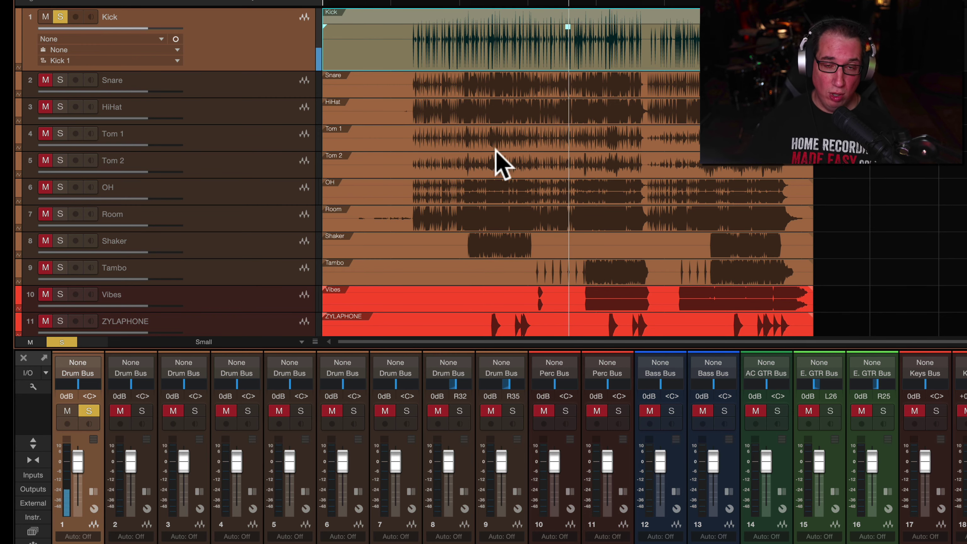
Raise the Kick clip's gain back to its original level and expand the mixer to show the insert slots
drag(567, 26, 567, 11)
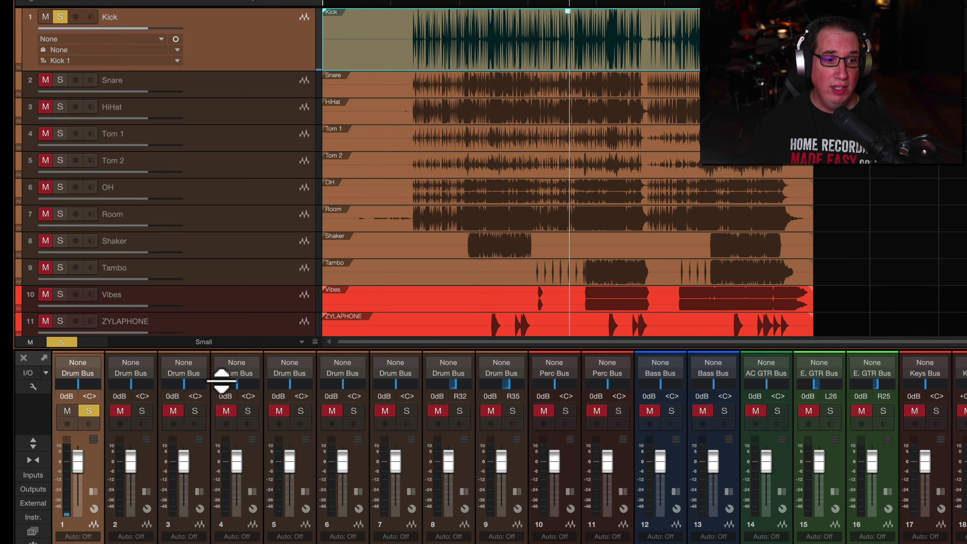
click(34, 444)
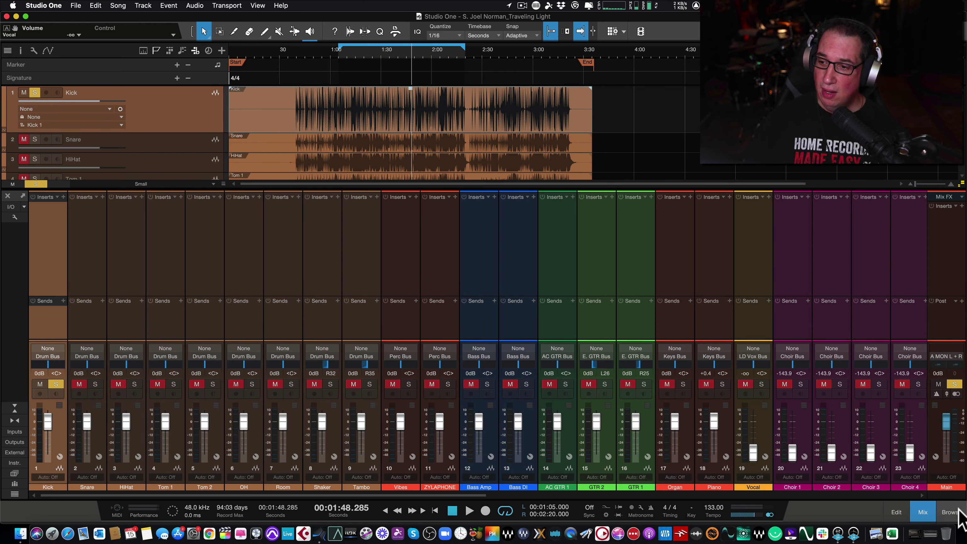
Find Mixtool among the PreSonus effects in the browser and insert it on the Kick channel
click(957, 511)
click(804, 228)
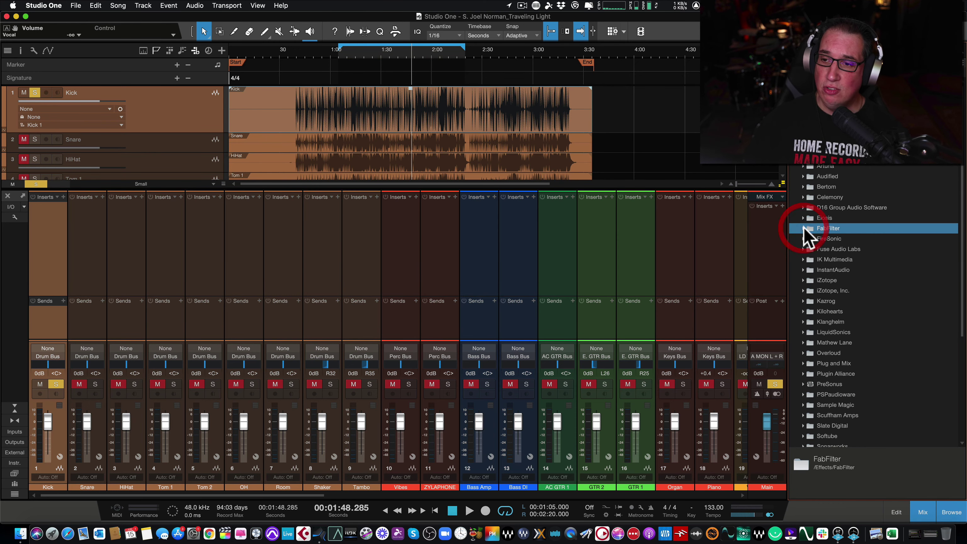
scroll(808, 324, down, 5)
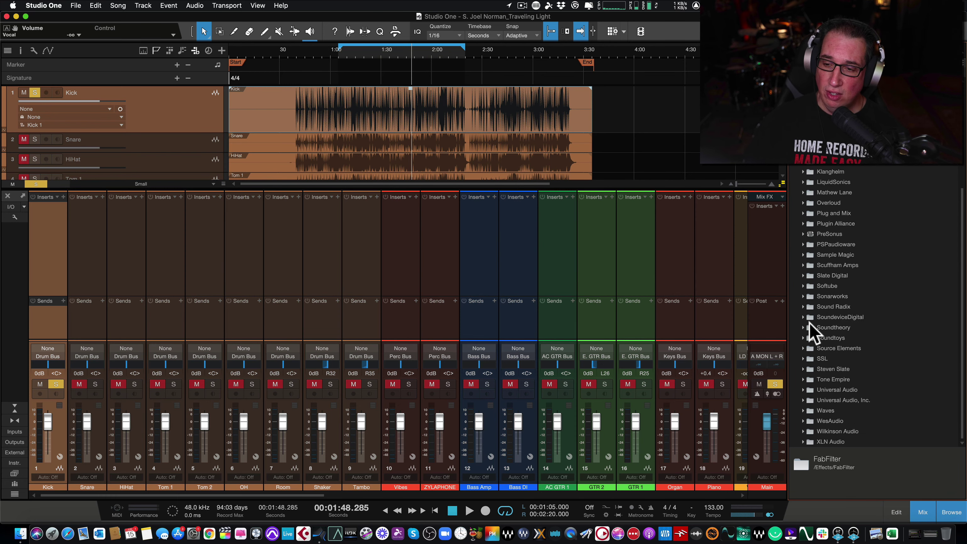
click(807, 234)
scroll(826, 314, down, 8)
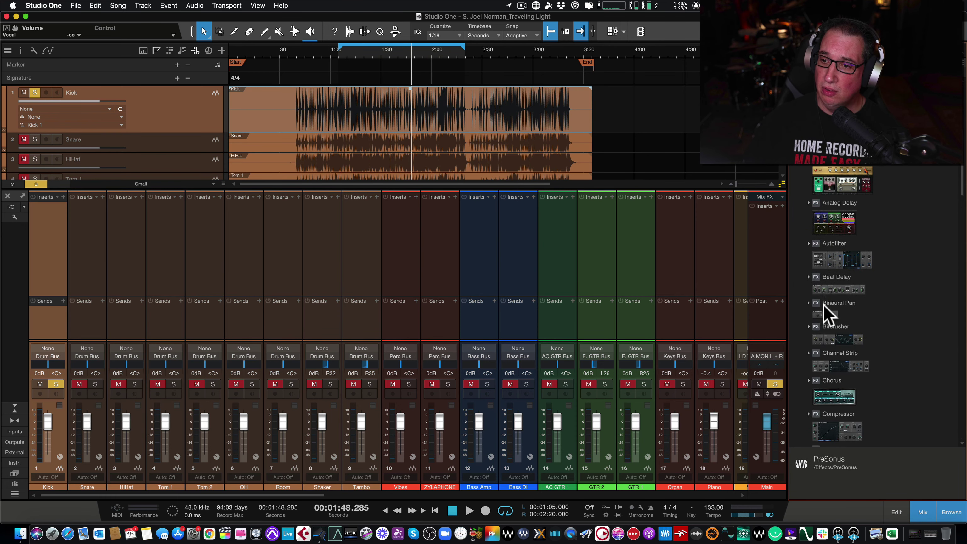
scroll(824, 305, down, 10)
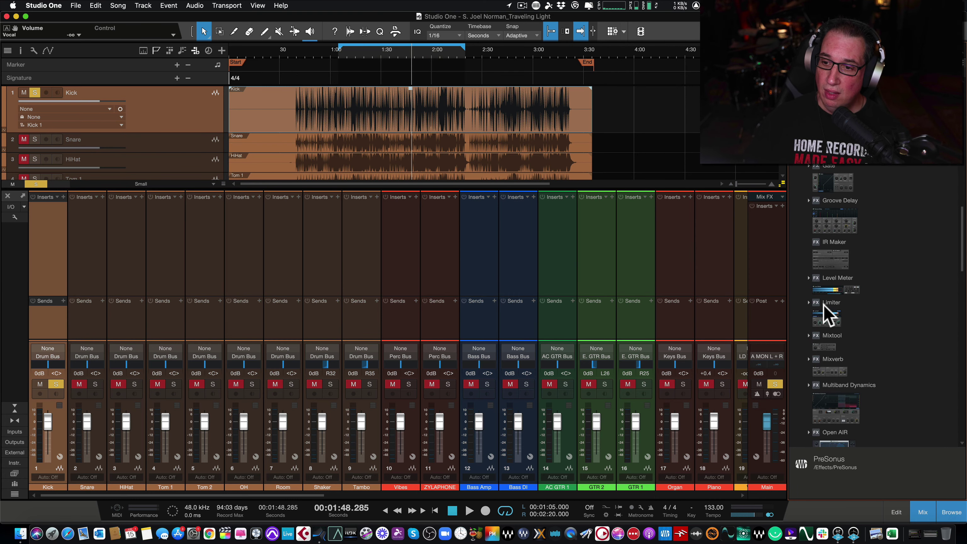
click(824, 343)
drag(824, 343, 47, 210)
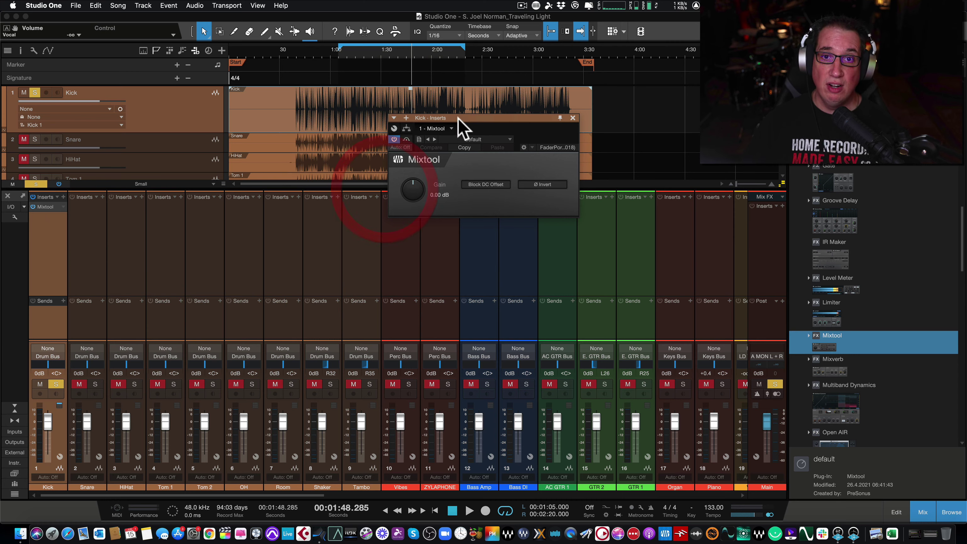
Lower the Kick's Mixtool gain to -14.64 dB while playing the track, and close the plug-in window
drag(454, 118, 354, 210)
drag(311, 281, 309, 286)
key(space)
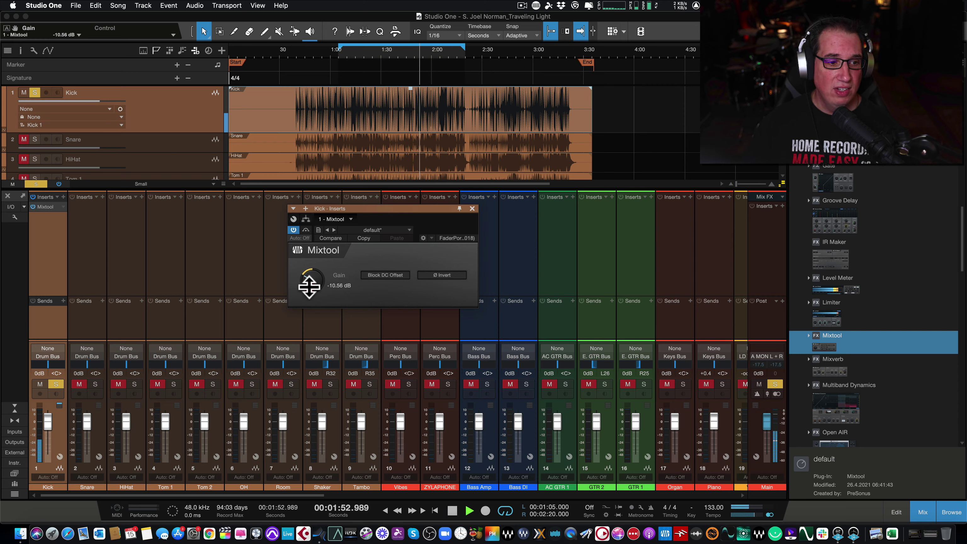
drag(309, 286, 309, 295)
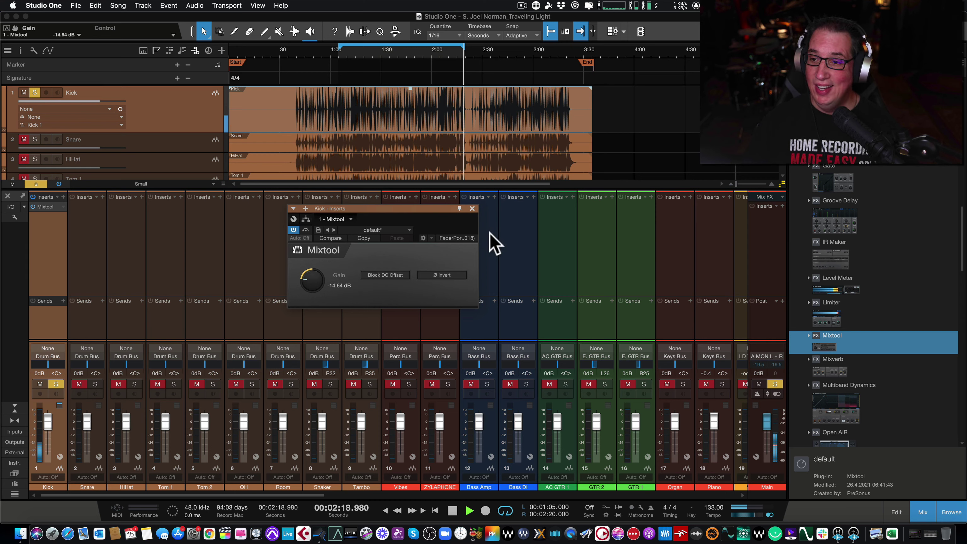
click(472, 208)
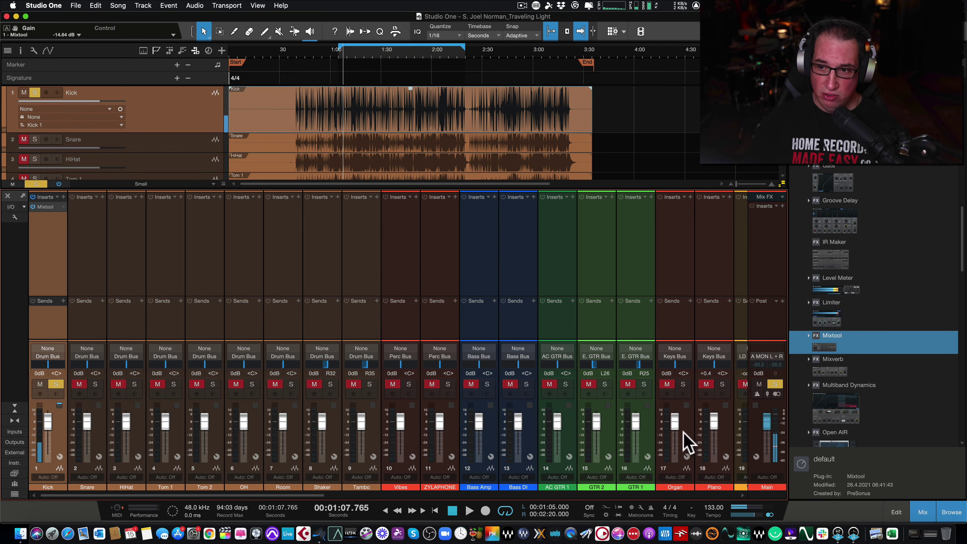
Hide the browser, collapse the mixer, and reduce the waveform display scale in the arrangement to minimum
click(953, 512)
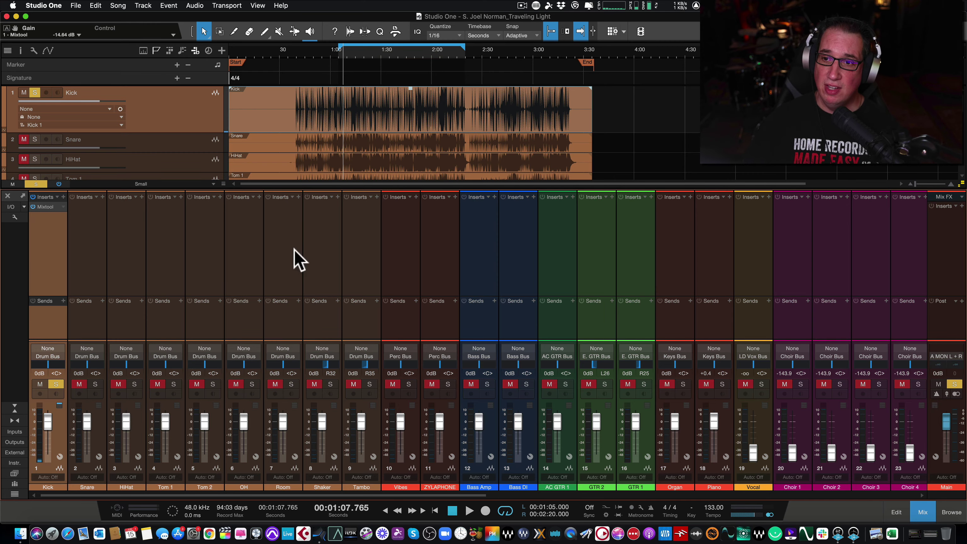
click(13, 407)
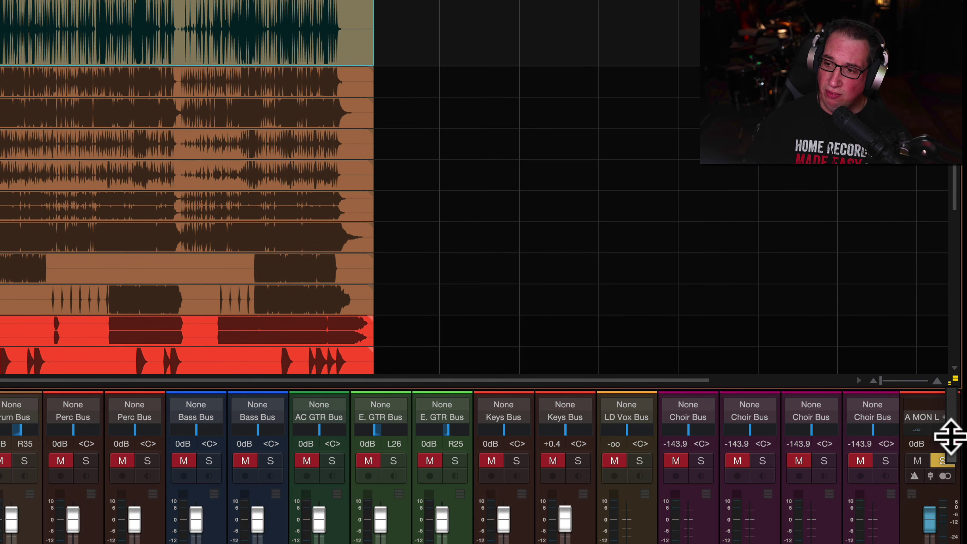
drag(947, 412, 946, 504)
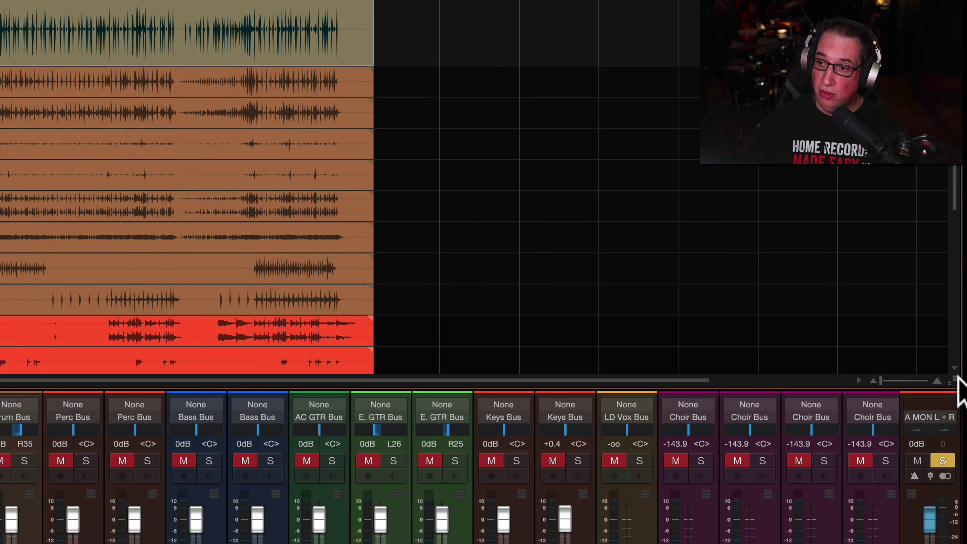
drag(955, 380, 941, 524)
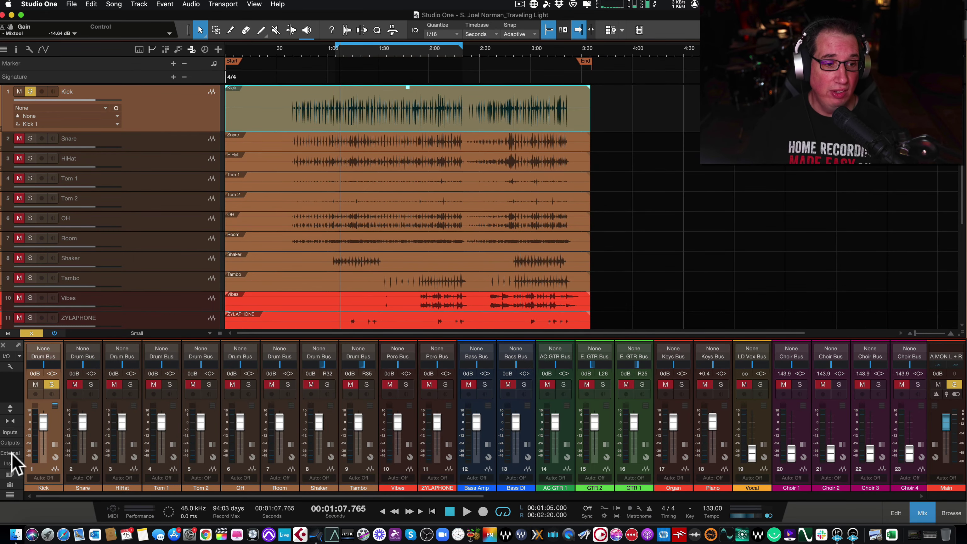
Reopen Mixtool on the Kick channel and play the track briefly to review its gain setting
click(10, 408)
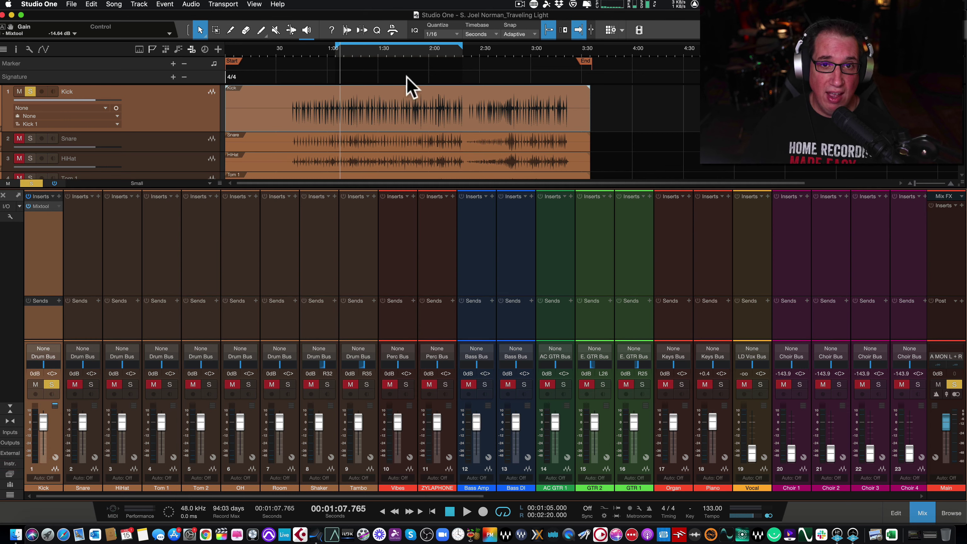
click(41, 207)
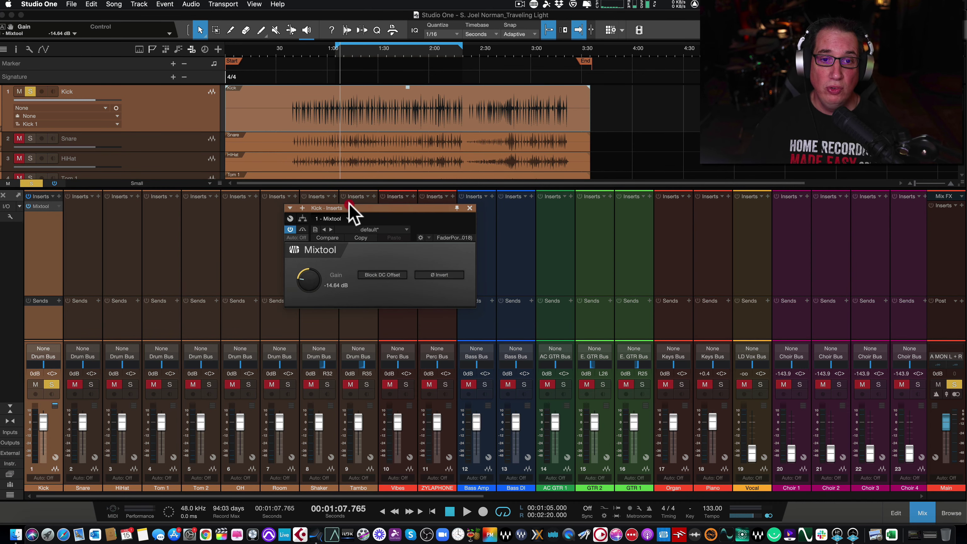
drag(350, 206, 333, 204)
key(space)
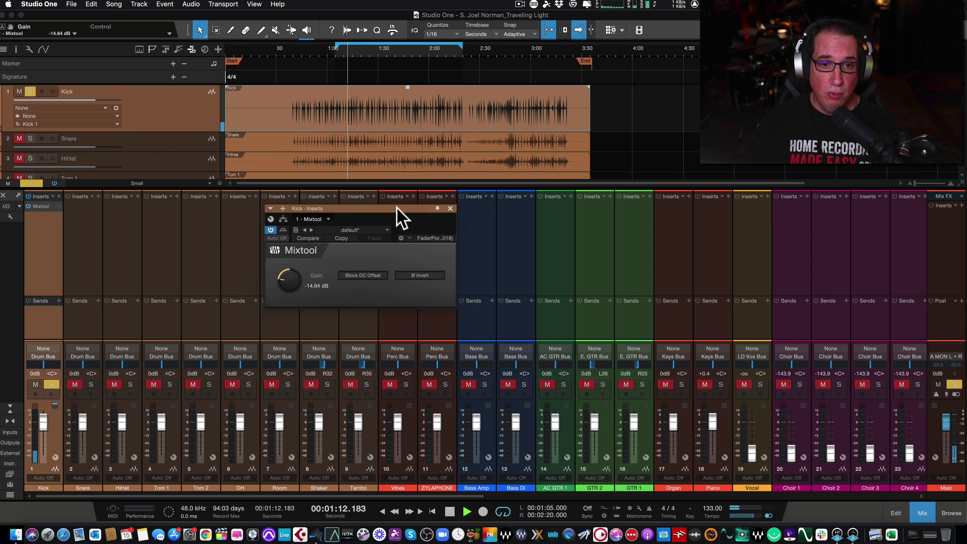
click(450, 209)
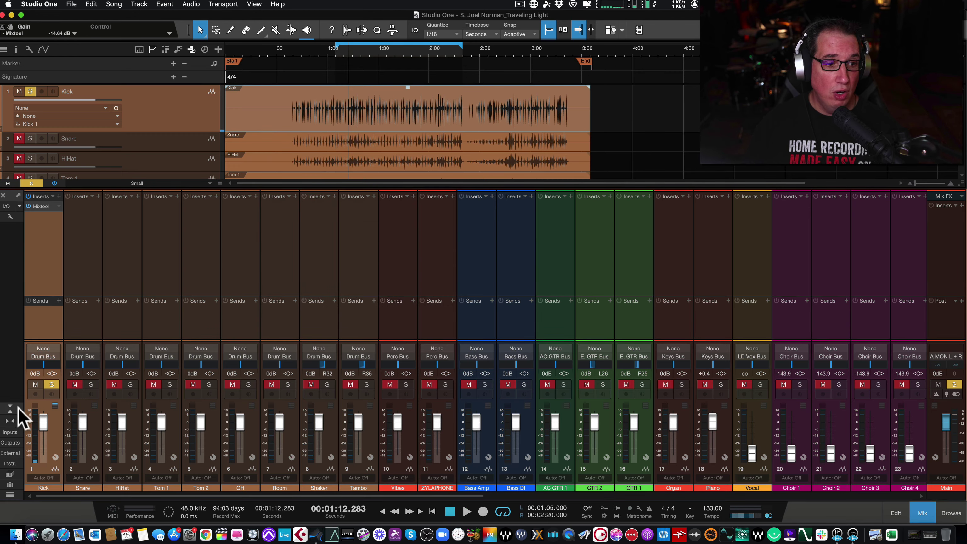
Show the Input controls on the channels through the mixer's display options
click(11, 407)
click(11, 407)
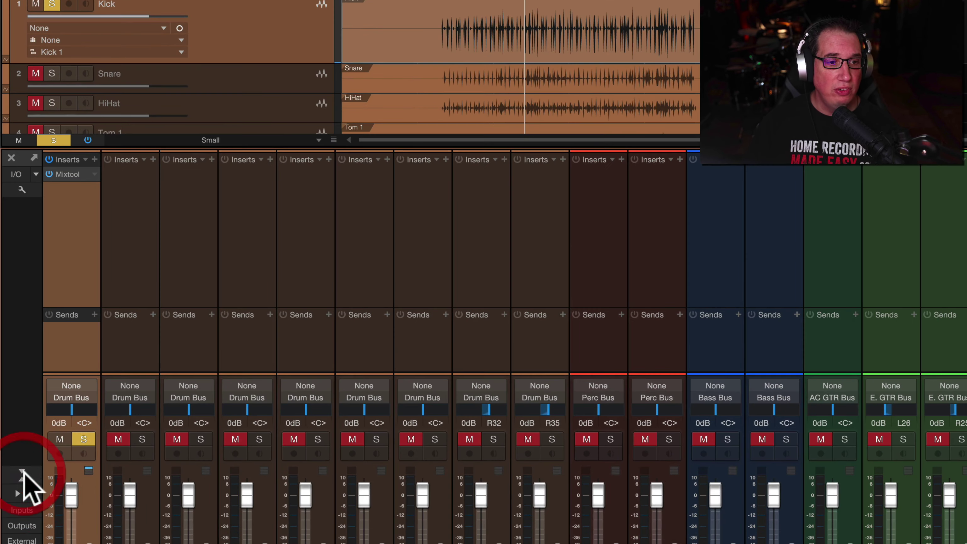
click(20, 190)
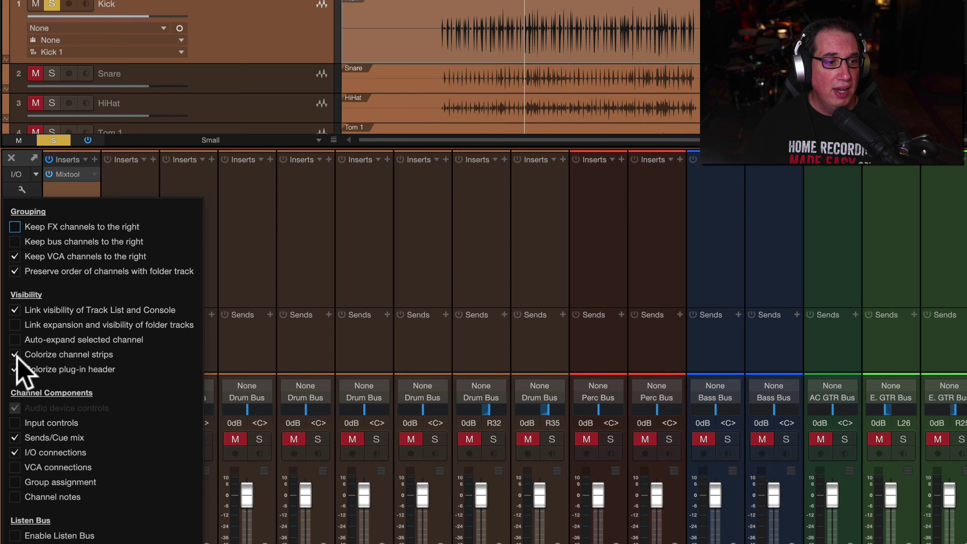
click(15, 423)
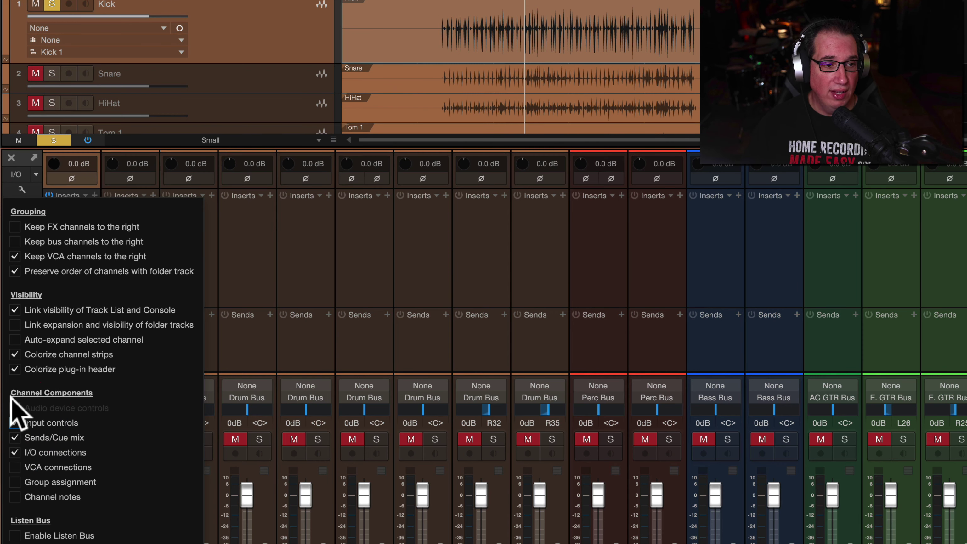
click(21, 189)
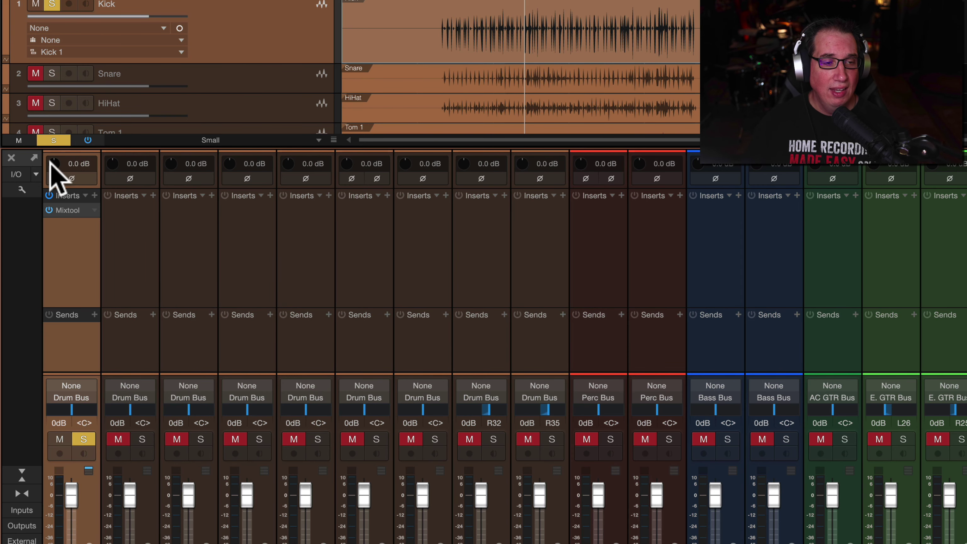
Bypass the Kick's Mixtool, set the channel's input gain to -10.6 dB instead, and remove all its inserts
click(49, 210)
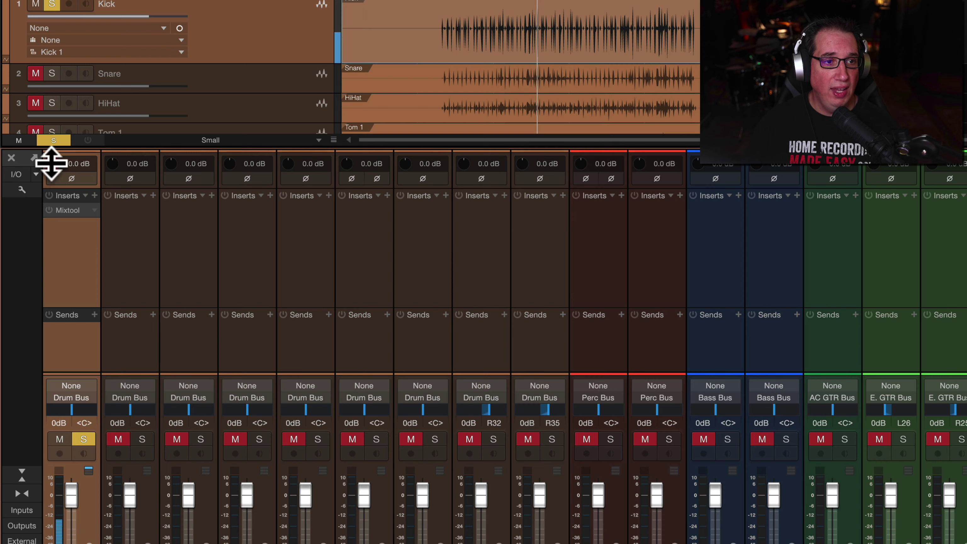
drag(51, 163, 47, 189)
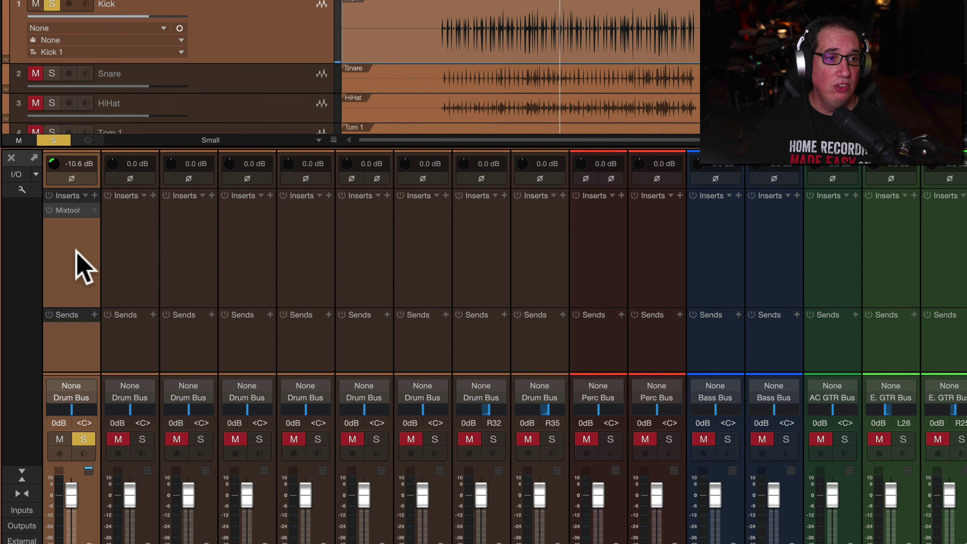
click(83, 195)
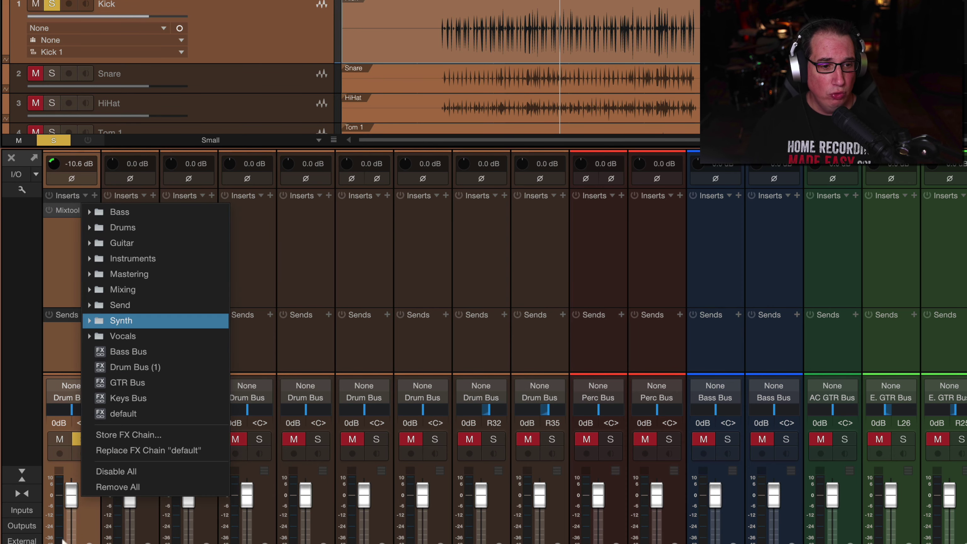
click(96, 486)
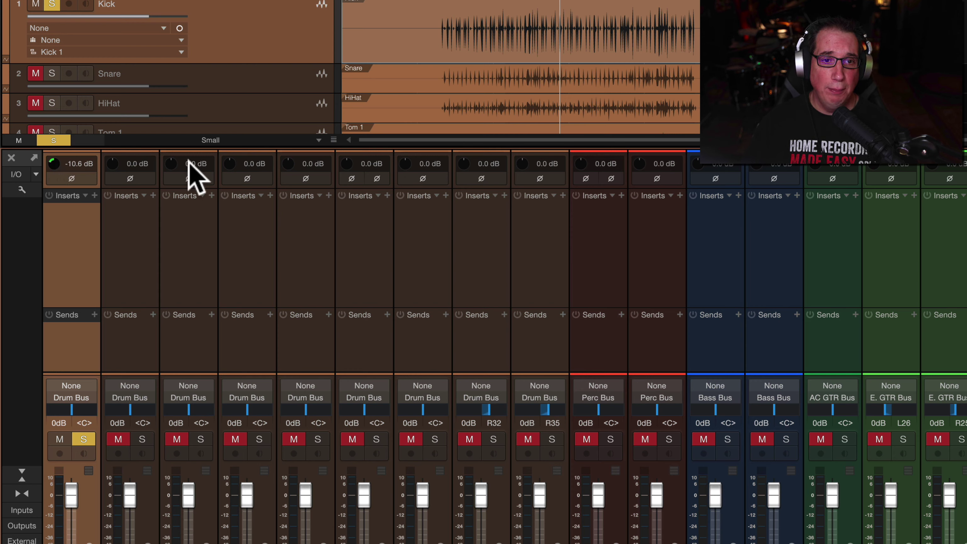
Review the Input controls setting among the mixer's channel component options
click(21, 189)
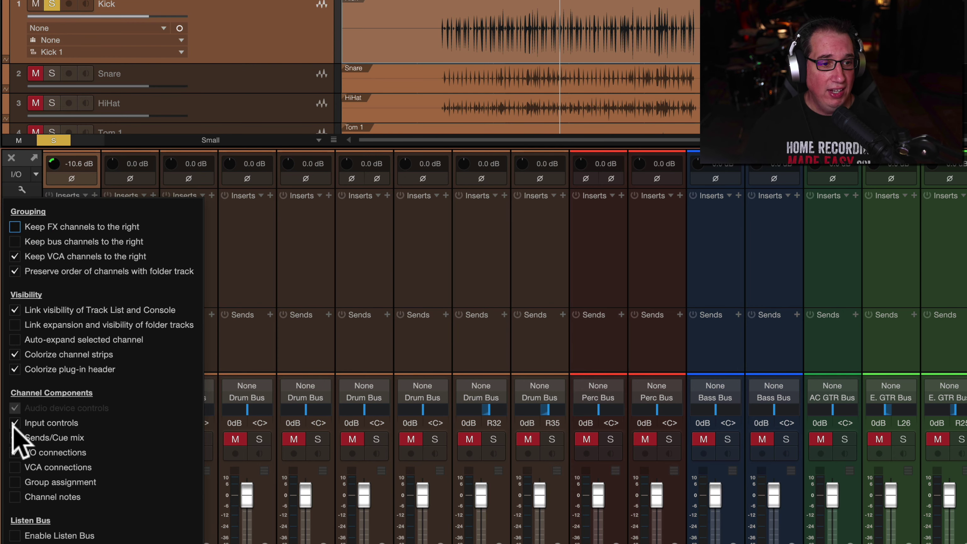
click(15, 437)
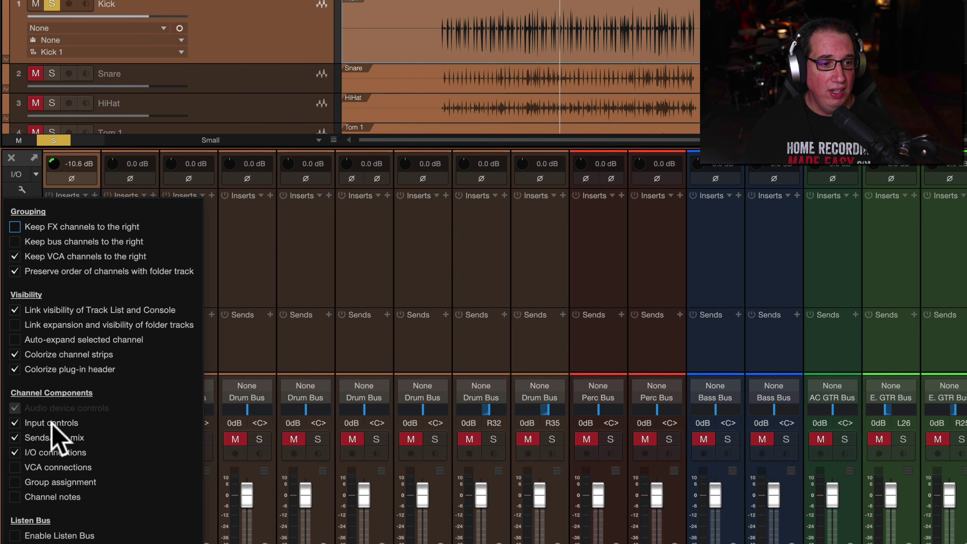
click(21, 189)
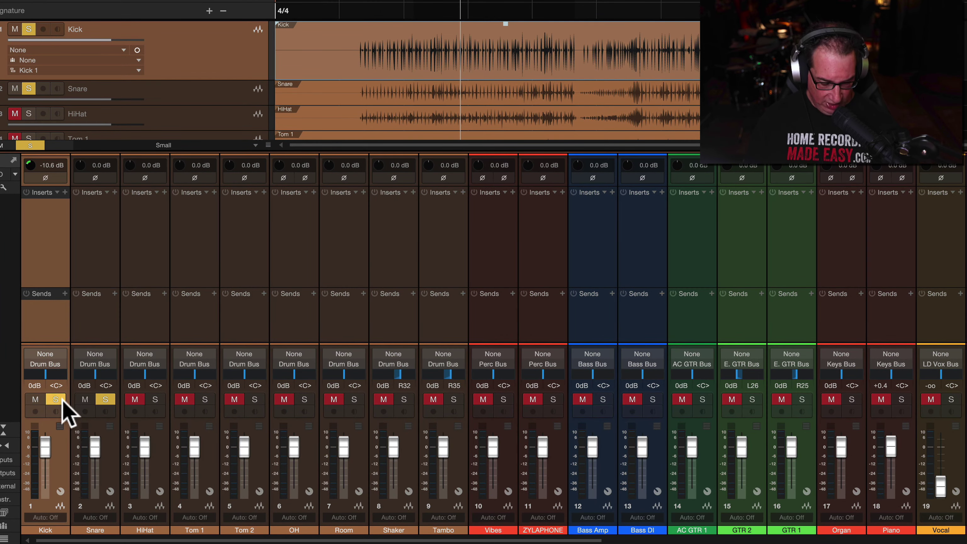
Solo the Snare in place of the Kick and set its input gain to -11.3 dB during playback
click(61, 400)
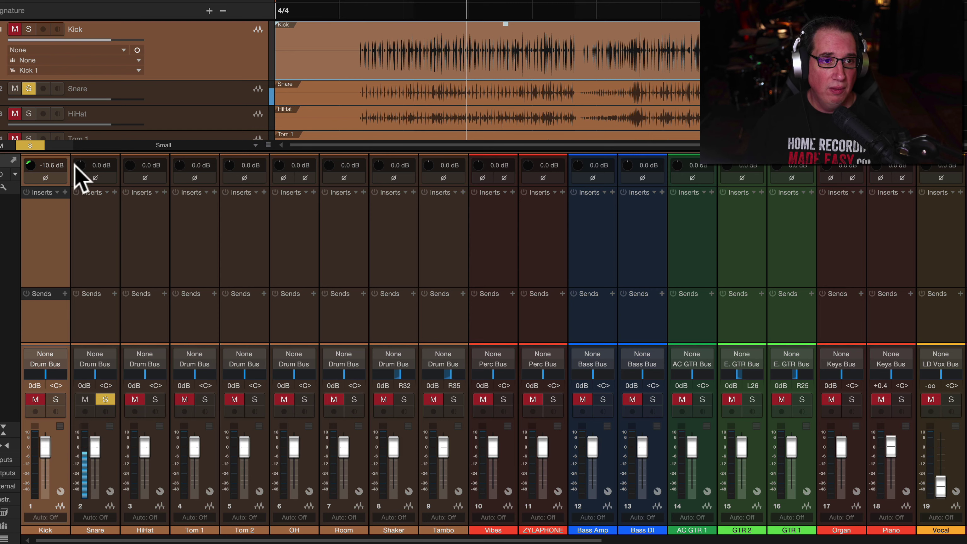
drag(78, 168, 77, 185)
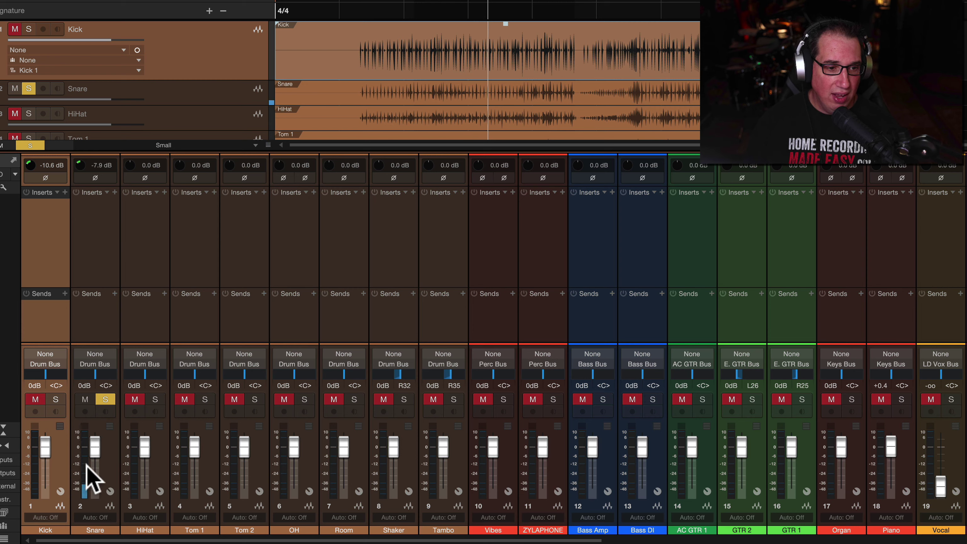
drag(79, 163, 78, 169)
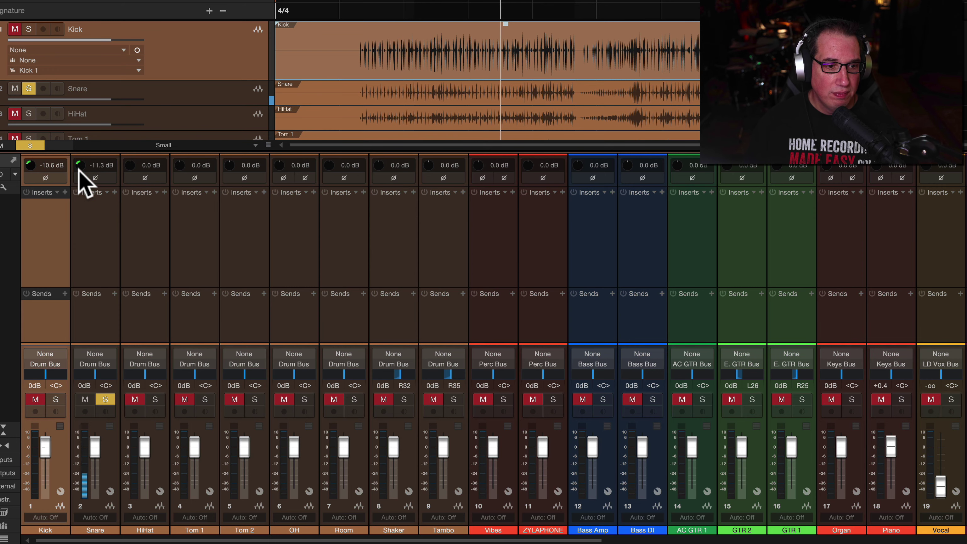
Solo the HiHat in place of the Snare and lower its input gain to -12.2 dB during playback
click(154, 399)
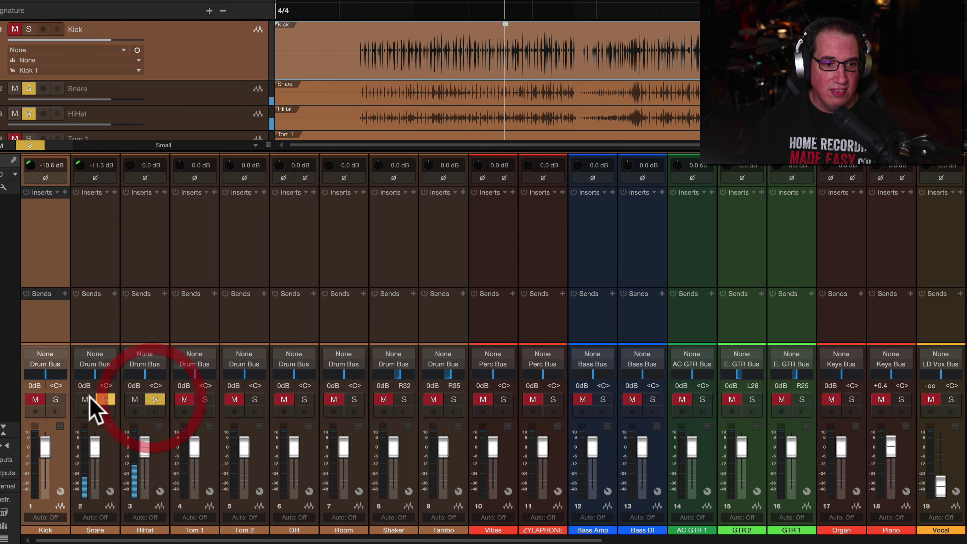
click(84, 399)
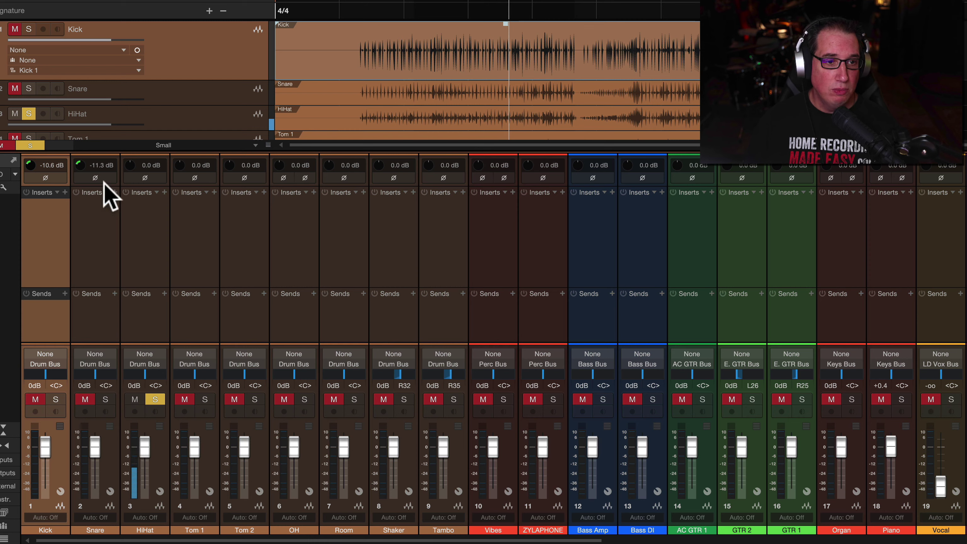
drag(129, 164, 128, 195)
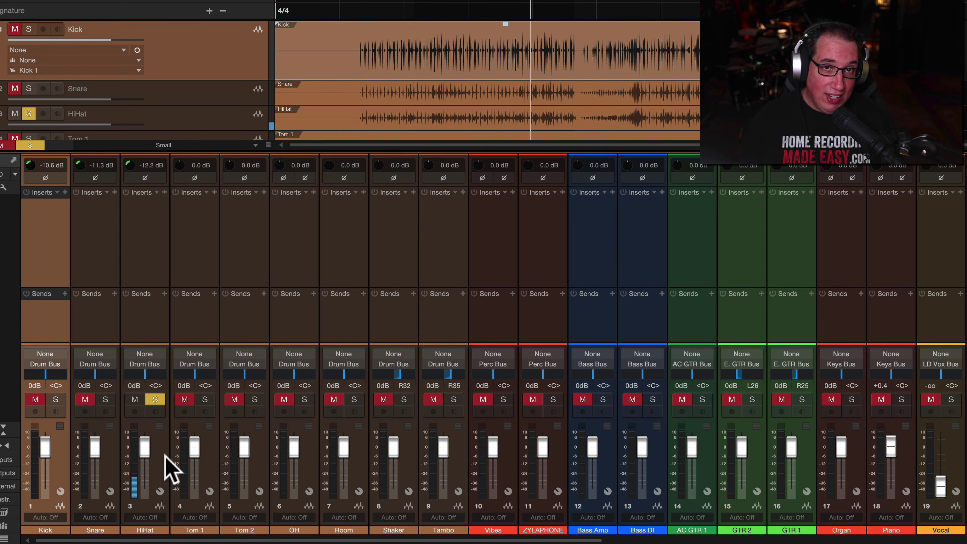
Solo Tom 1 in place of the HiHat and set its input gain to -12.5 dB during playback
click(204, 400)
click(140, 400)
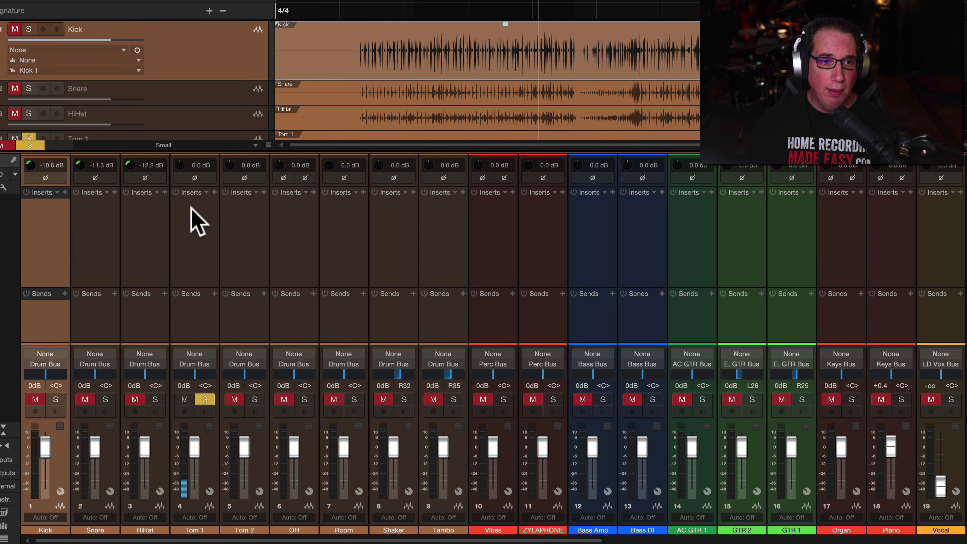
drag(179, 163, 176, 194)
Solo Tom 2 together with Tom 1 and lower Tom 2's input gain to -11.0 dB during playback
click(234, 399)
click(255, 399)
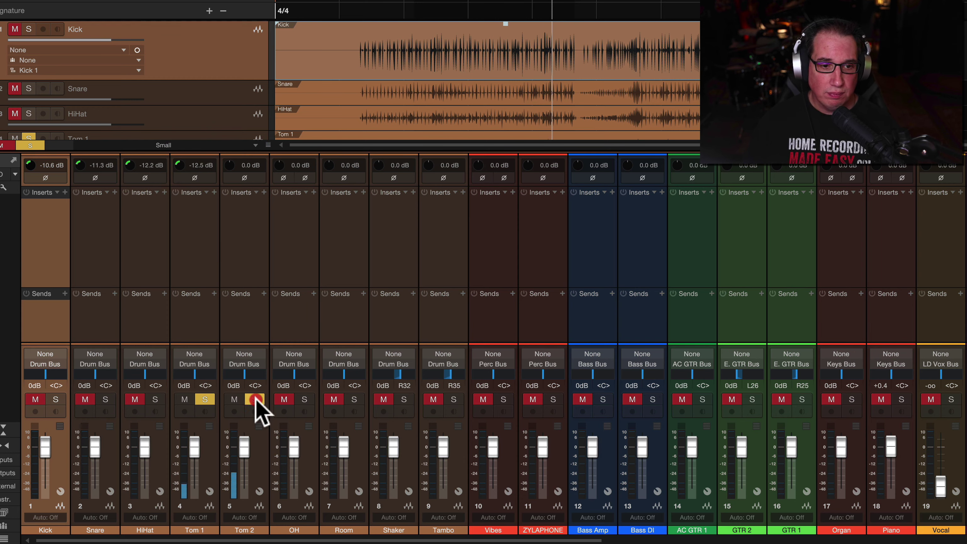
drag(228, 164, 225, 190)
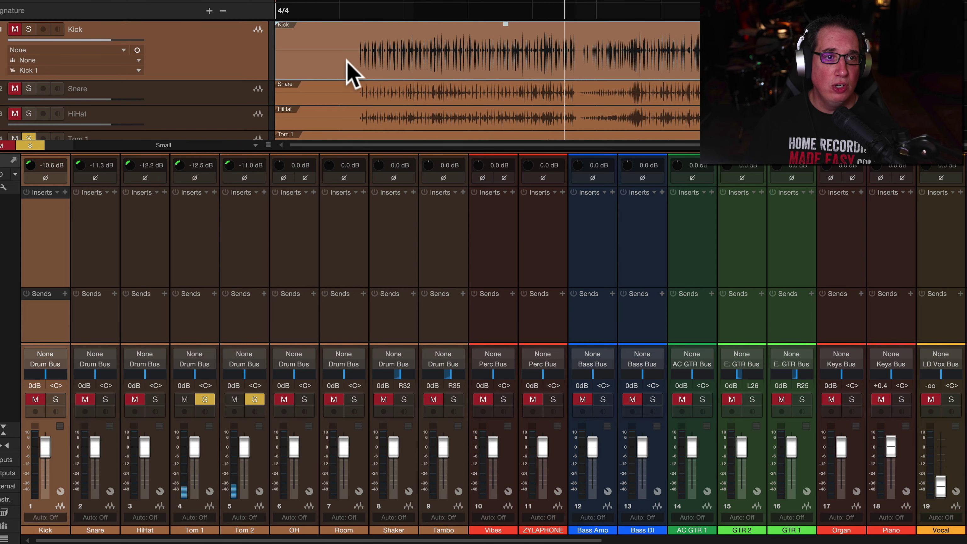
Play the soloed toms from passages with visible tom hits and check their channel levels
scroll(345, 71, down, 3)
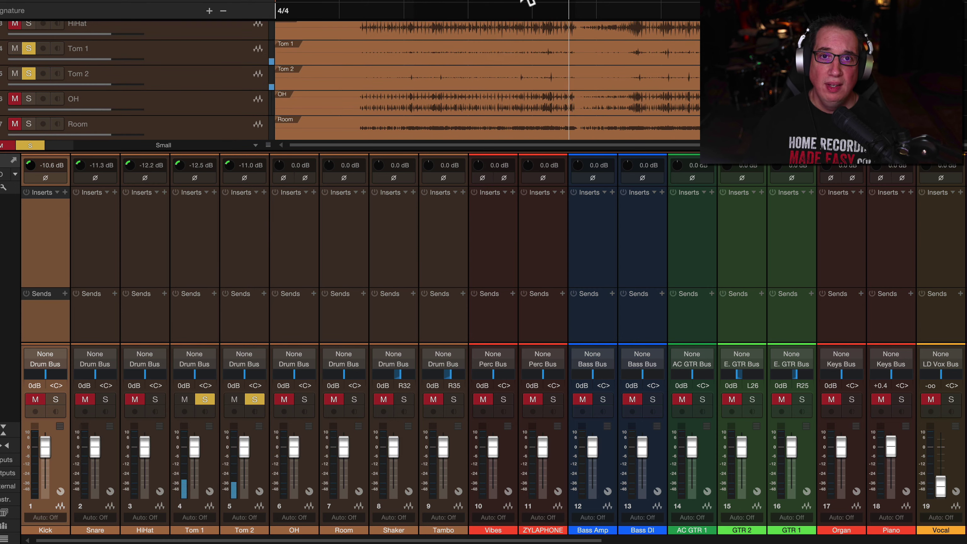
click(524, 6)
drag(535, 0, 538, 8)
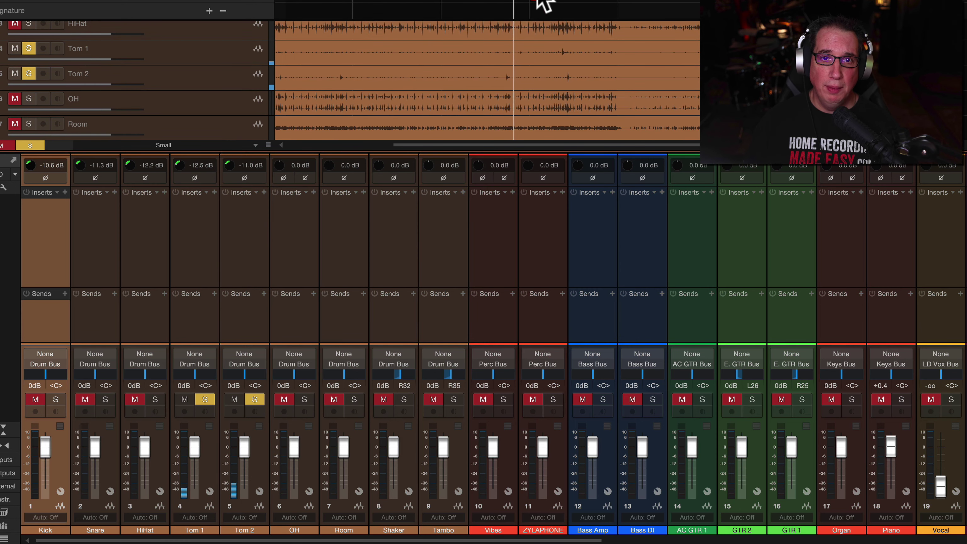
click(544, 2)
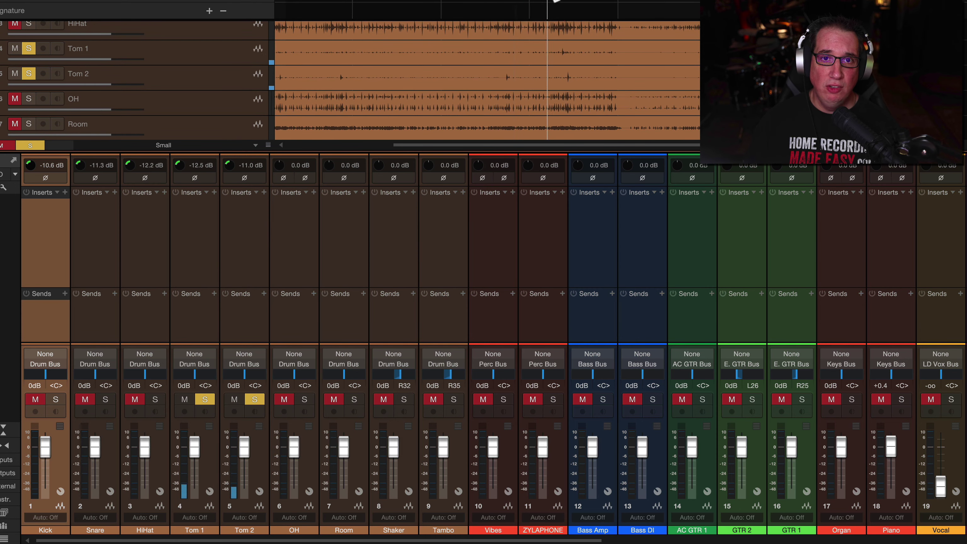
click(198, 500)
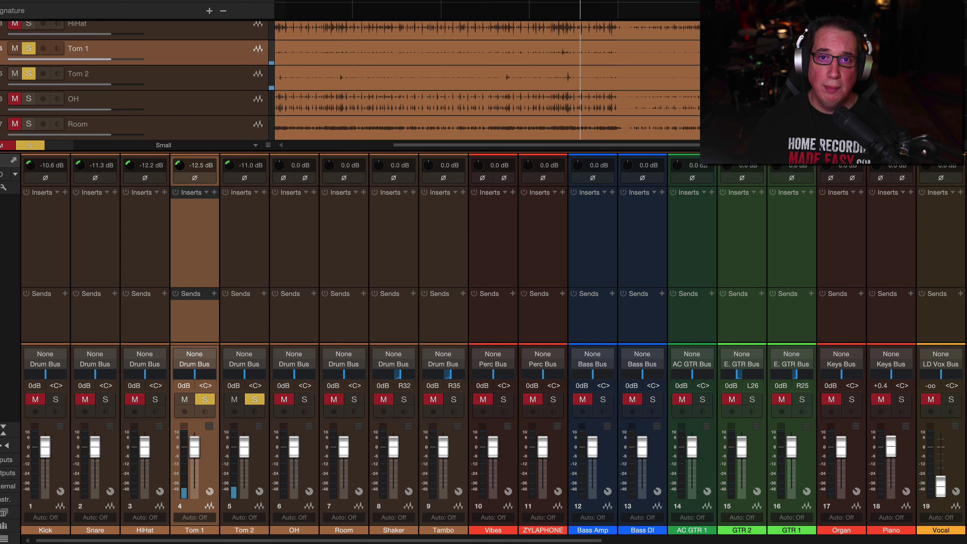
click(562, 2)
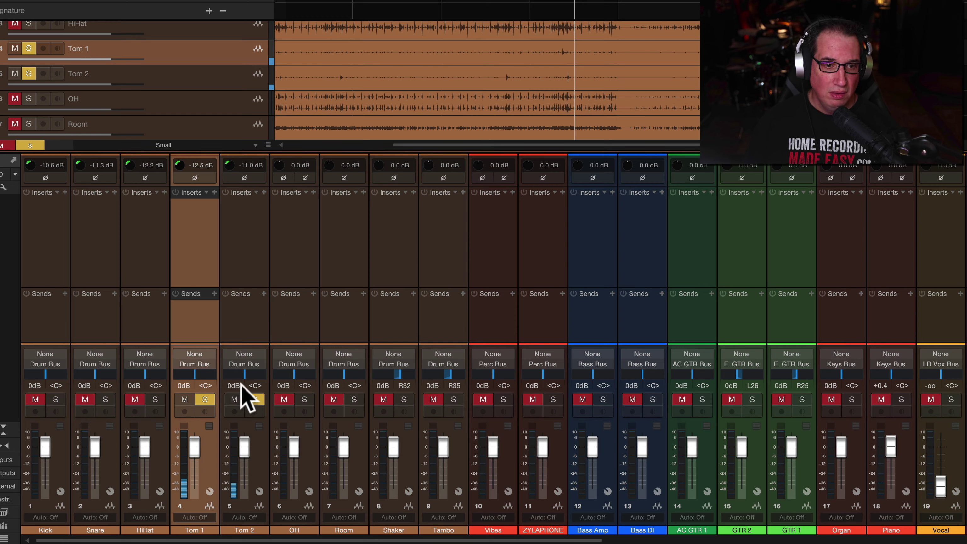
Solo the OH channel in place of the toms and lower its input gain to -14.9 dB during playback
click(304, 399)
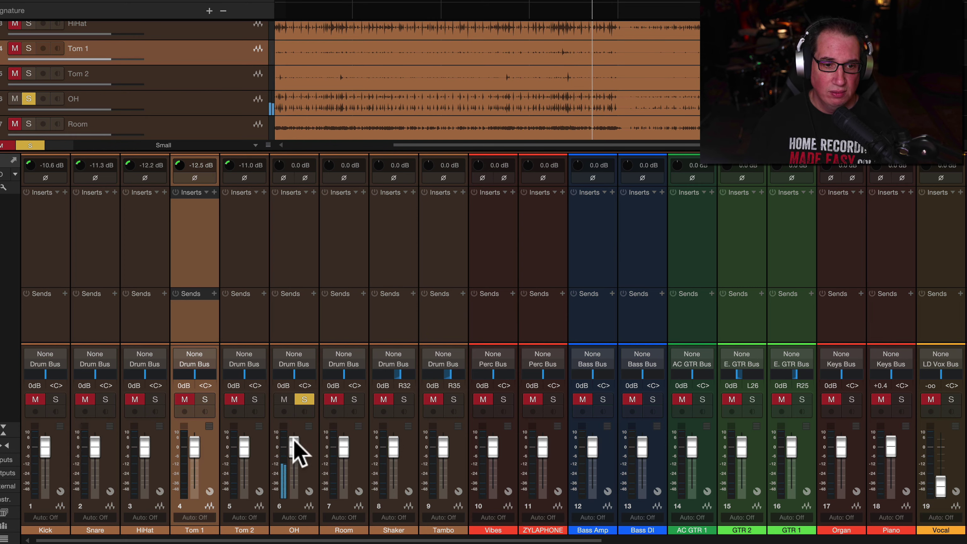
drag(278, 168, 276, 199)
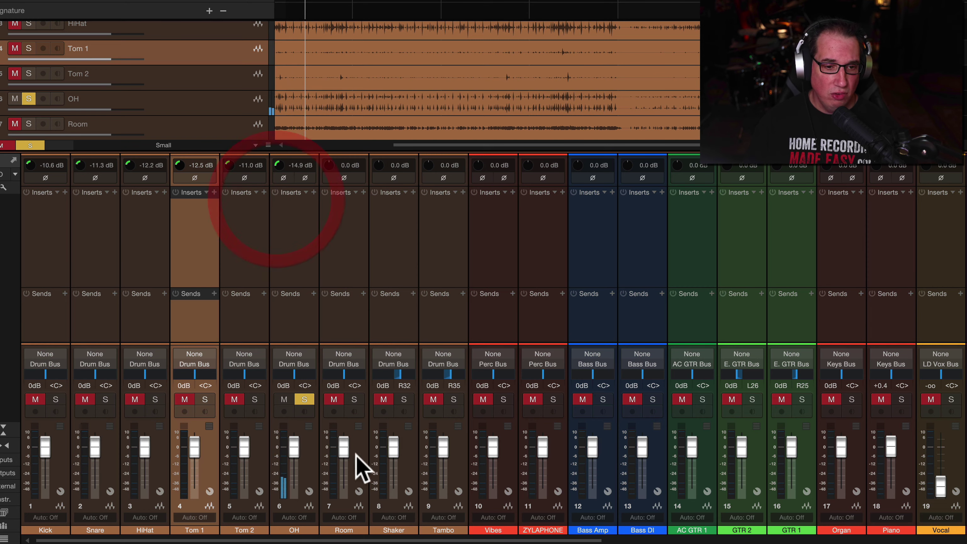
Solo the Room in place of the OH channel and set its input gain to -6.2 dB during playback
click(352, 399)
click(286, 396)
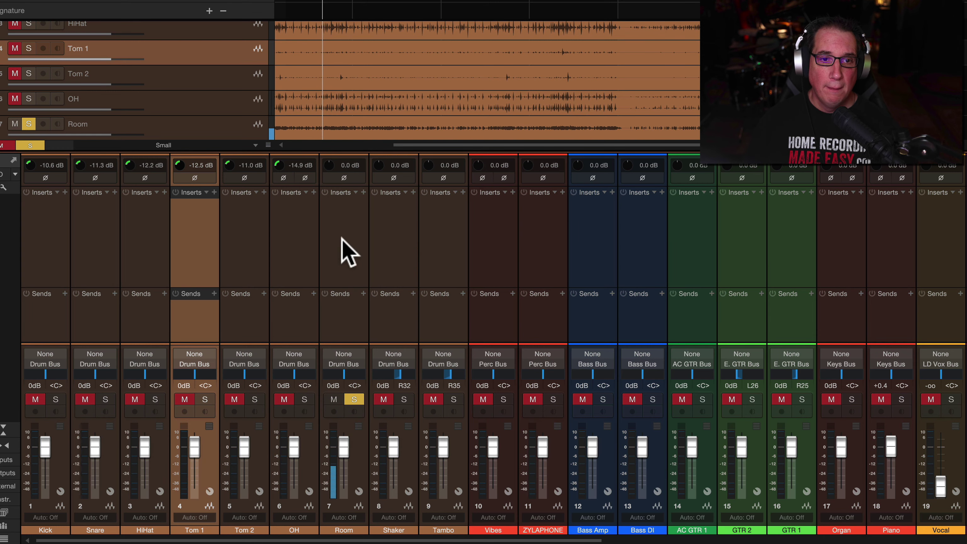
click(336, 243)
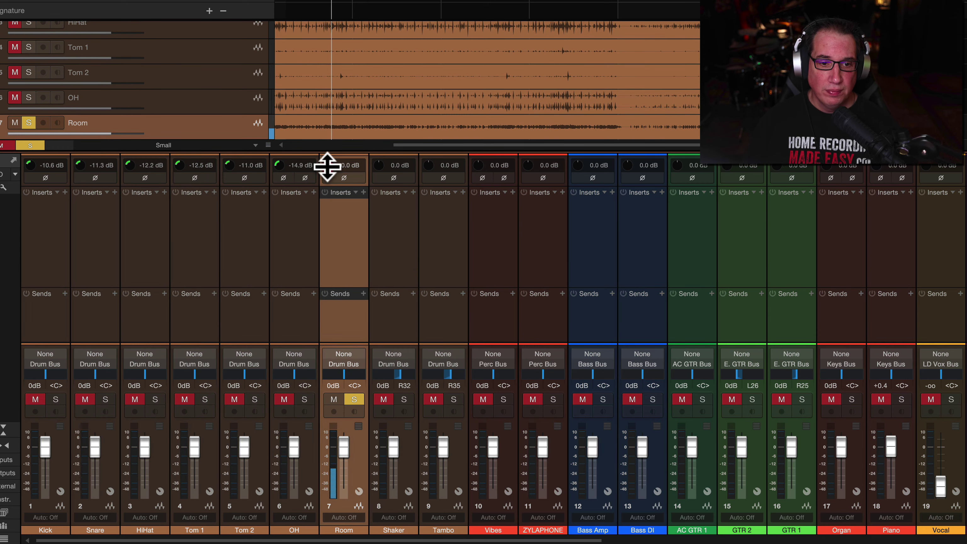
click(328, 166)
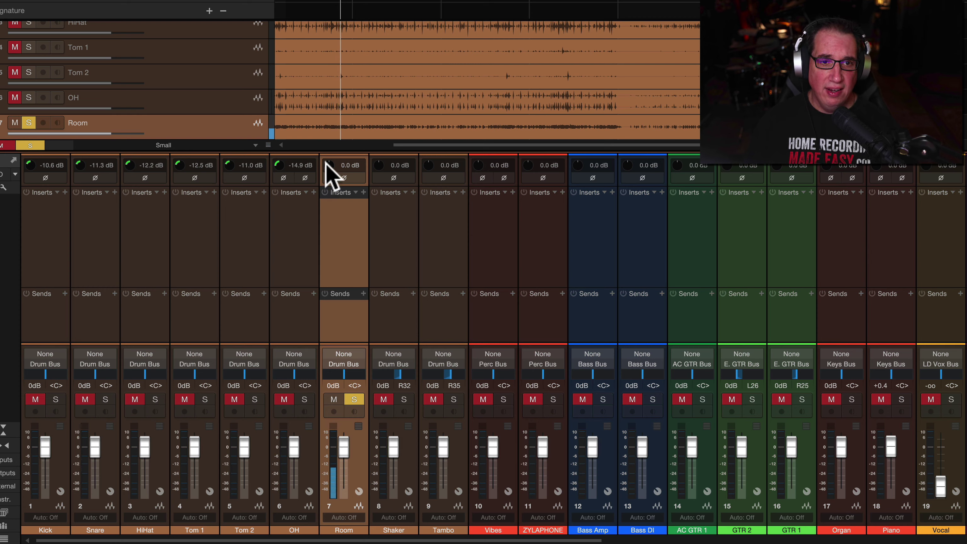
drag(324, 165, 323, 180)
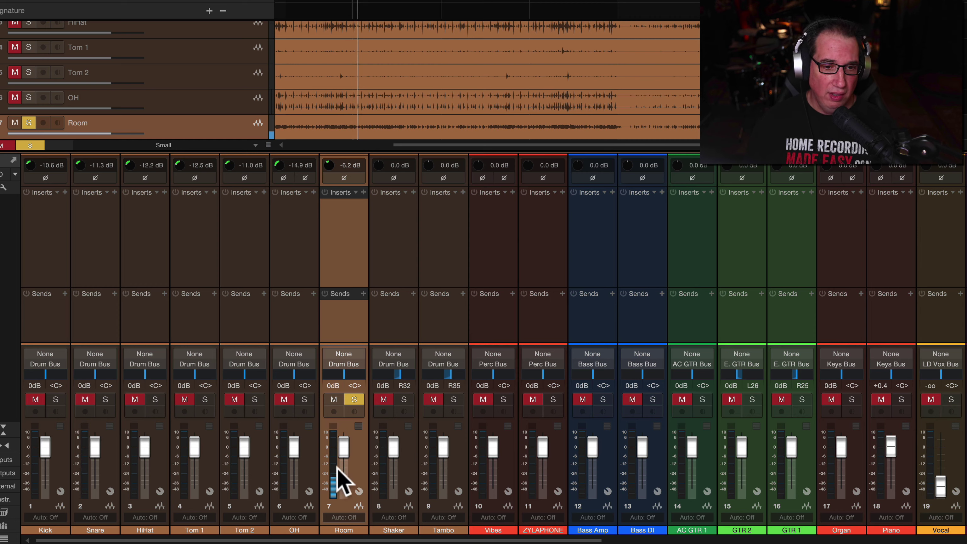
Solo the Shaker in place of the Room and lower its input gain to -8.2 dB during playback
click(398, 472)
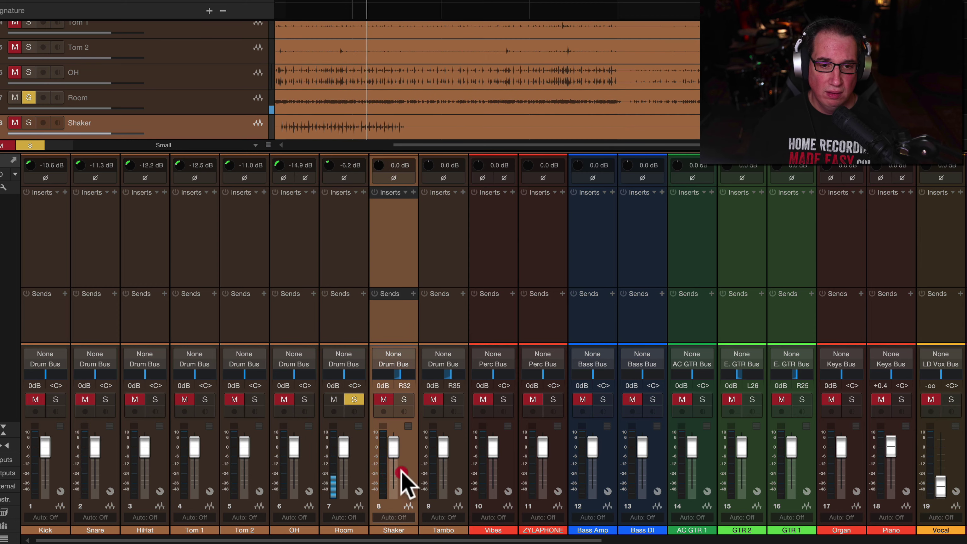
click(402, 400)
click(334, 400)
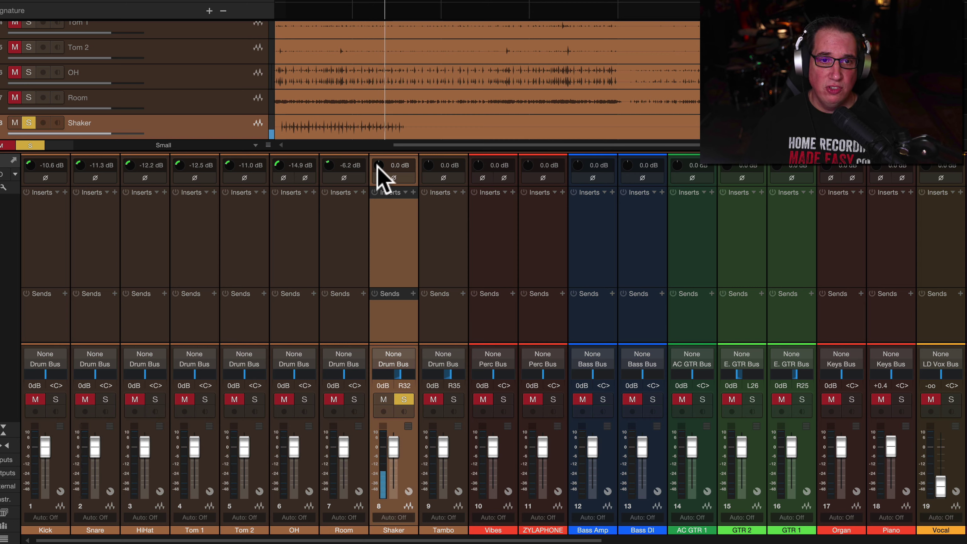
drag(379, 167, 374, 179)
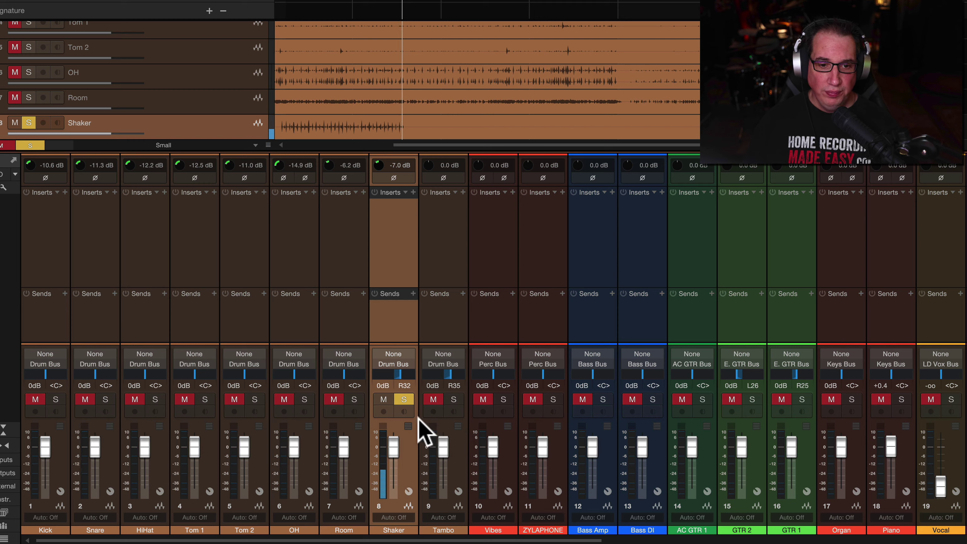
drag(377, 167, 375, 170)
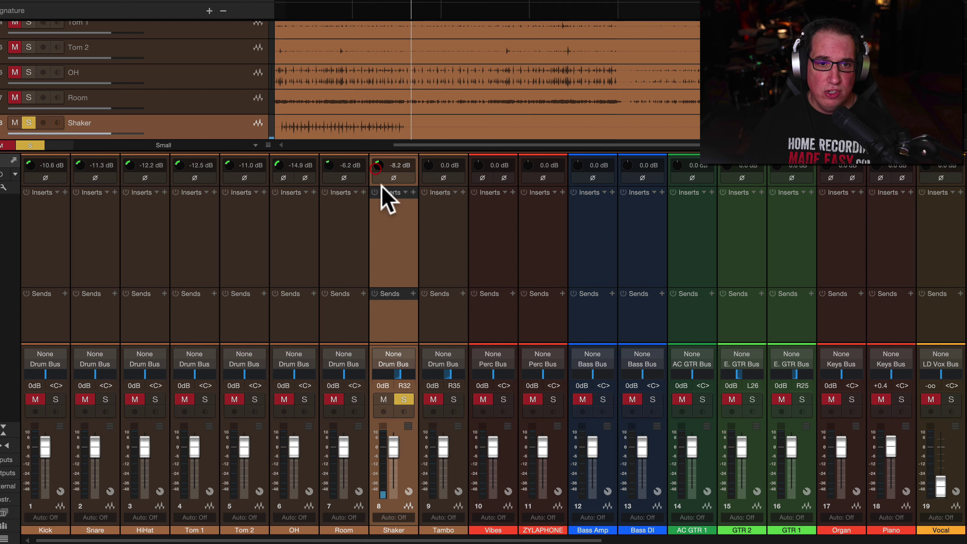
Solo the Tambo in place of the Shaker and lower its input gain to -10.8 dB during playback
click(453, 399)
click(403, 399)
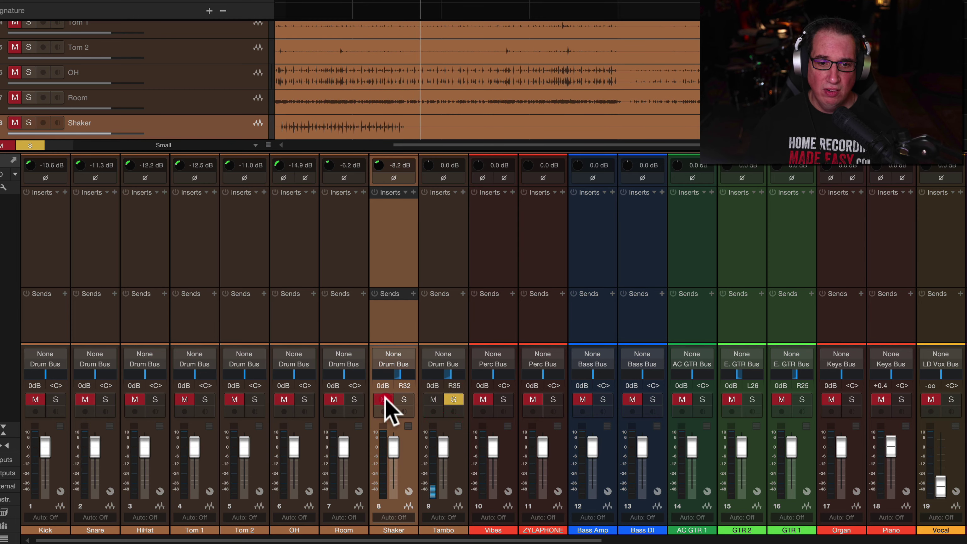
click(384, 399)
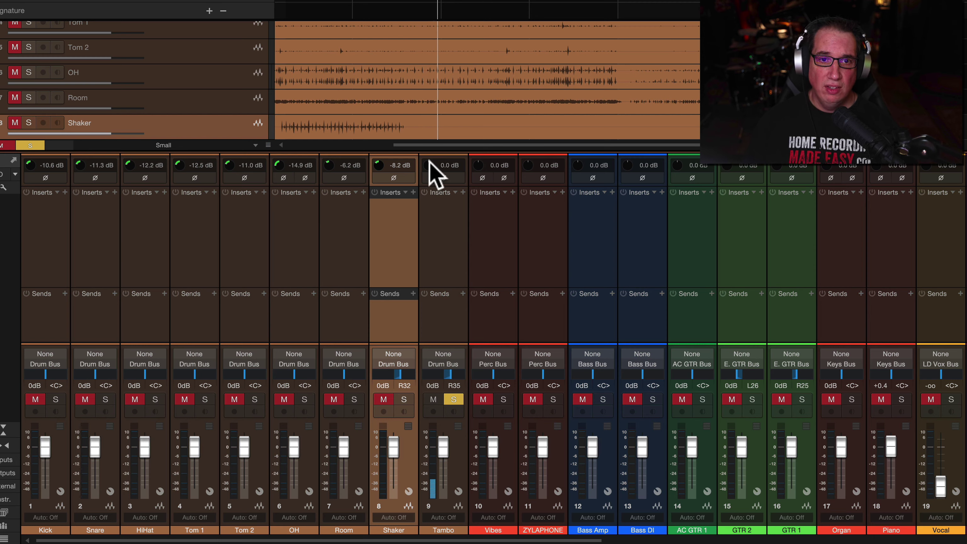
drag(427, 171, 420, 186)
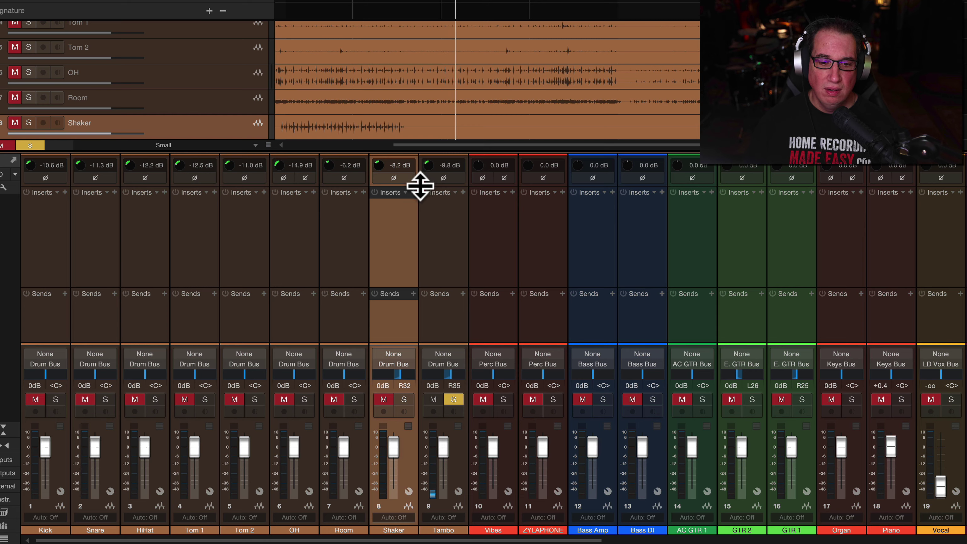
drag(420, 187, 420, 191)
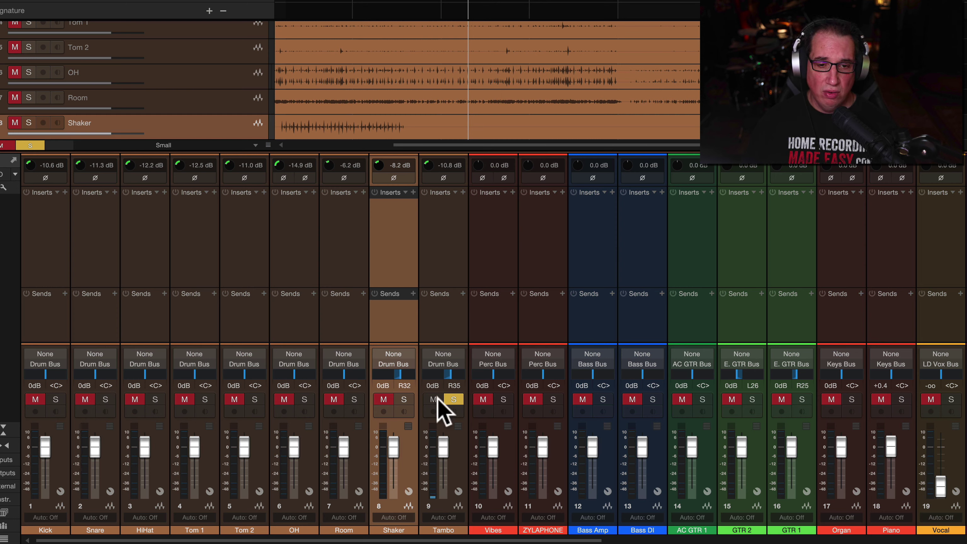
Clear all remaining solos and mutes, solo the Drum Bus, and check its level and the Main output before stopping playback
click(452, 400)
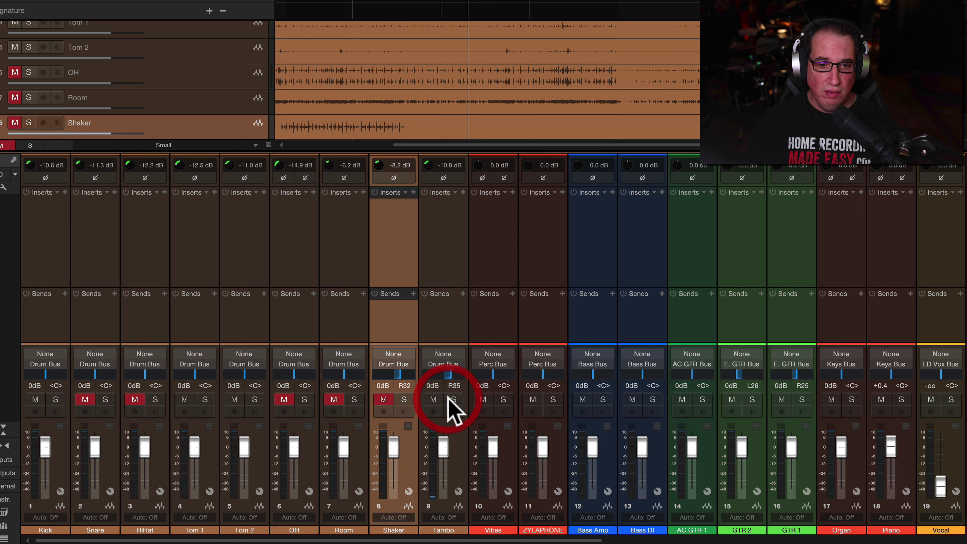
click(7, 145)
drag(542, 540, 966, 541)
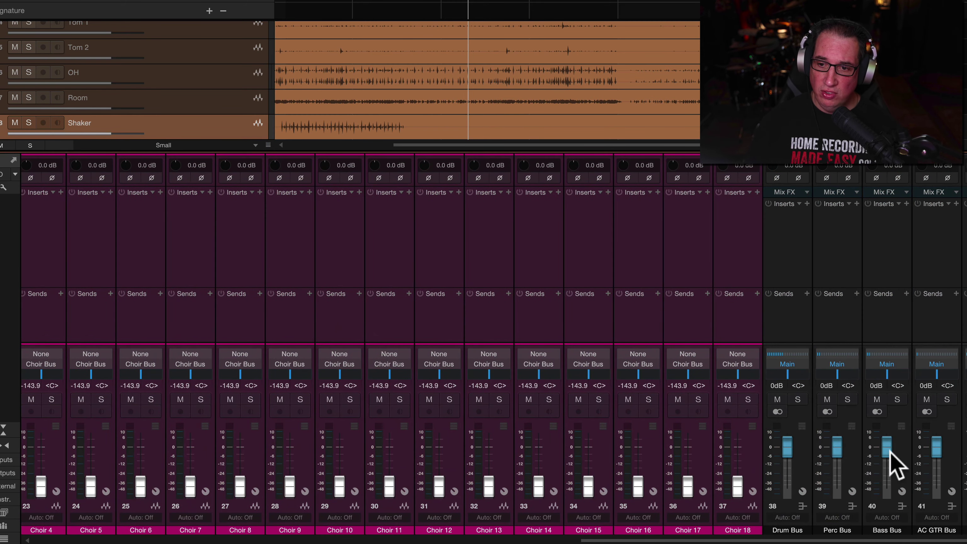
click(797, 399)
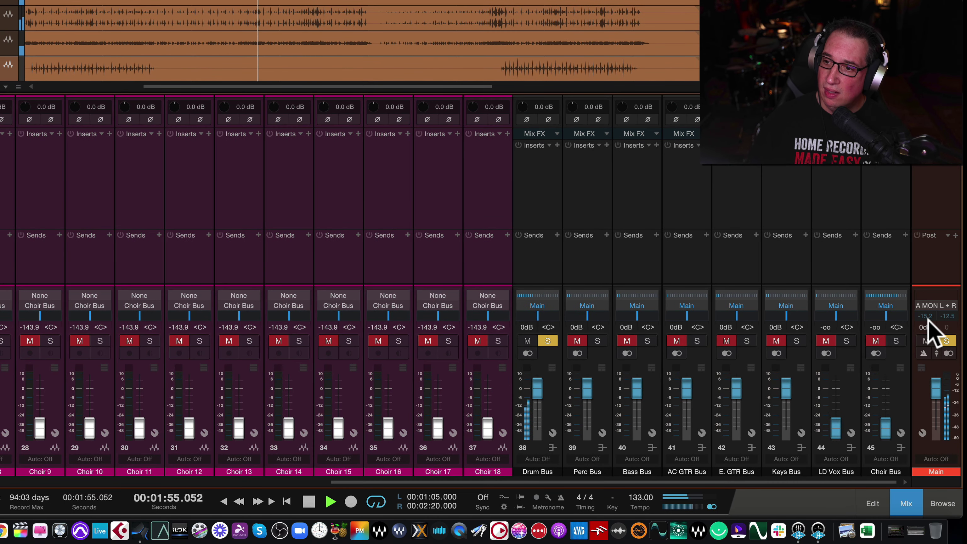
key(space)
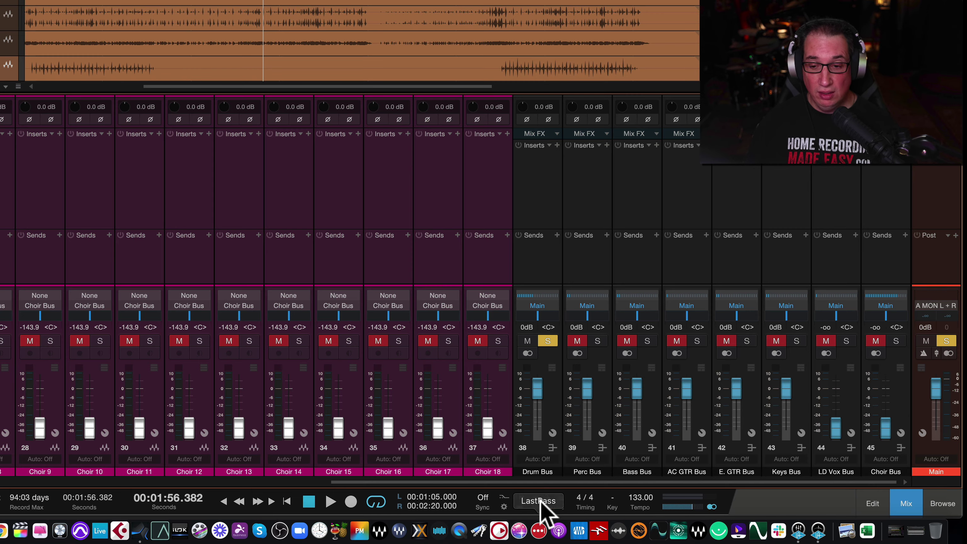
During drum playback, lower the input gain of Kick to -12.7 dB, Snare to -13.4 dB, OH to -19.7 dB and Room to -9.4 dB
drag(529, 484, 198, 495)
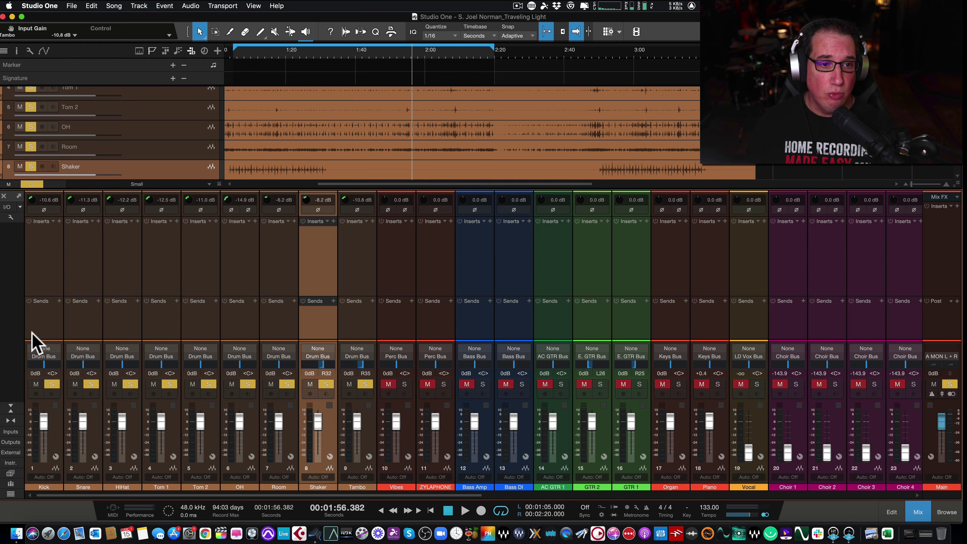
key(space)
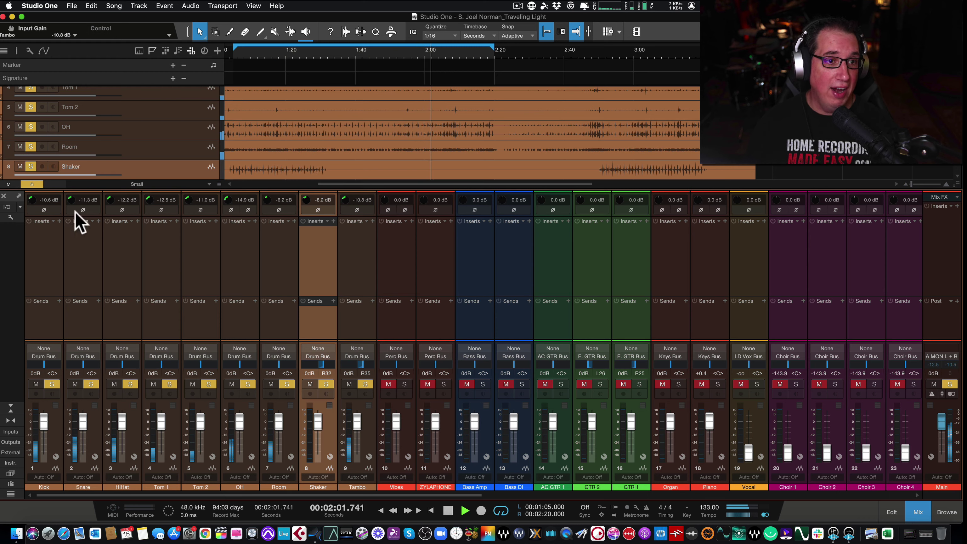
drag(70, 201, 30, 203)
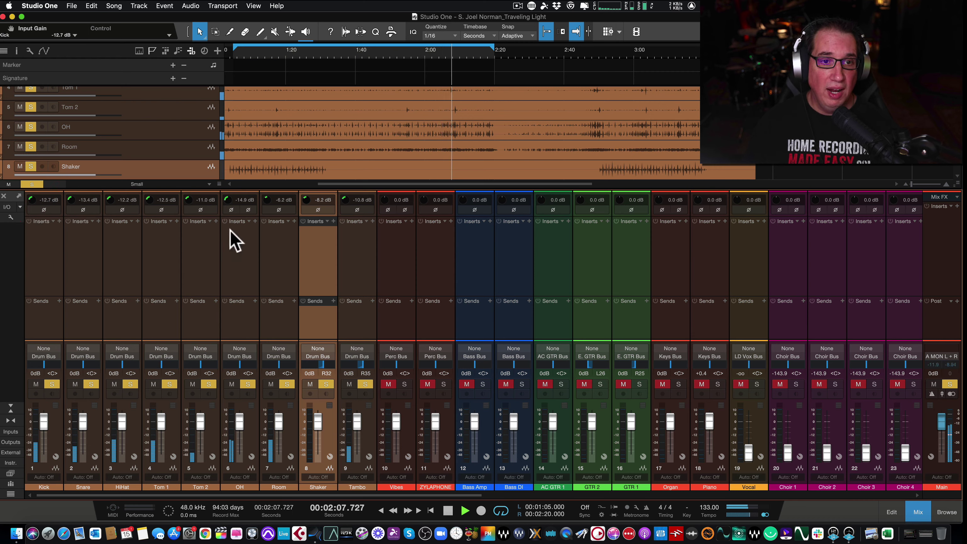
drag(228, 202, 265, 204)
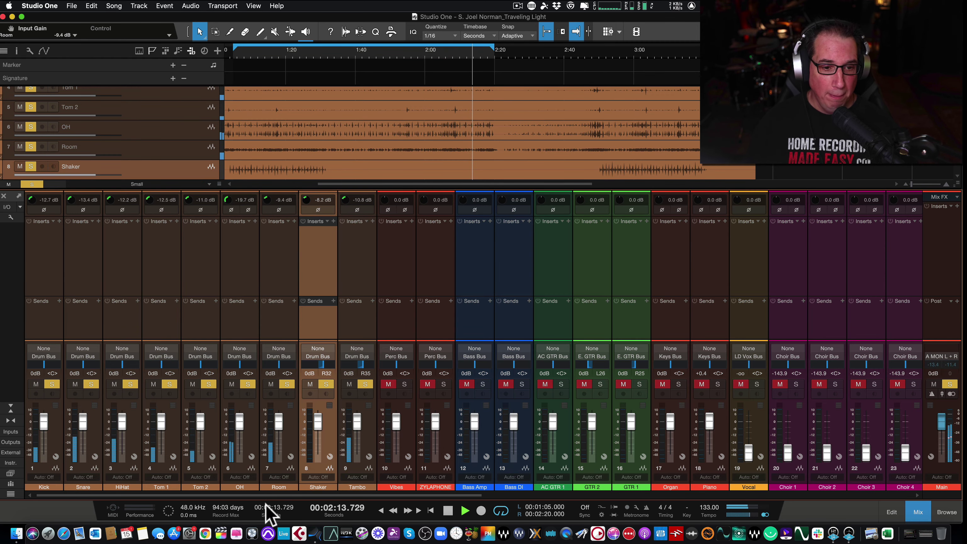
drag(270, 493, 807, 494)
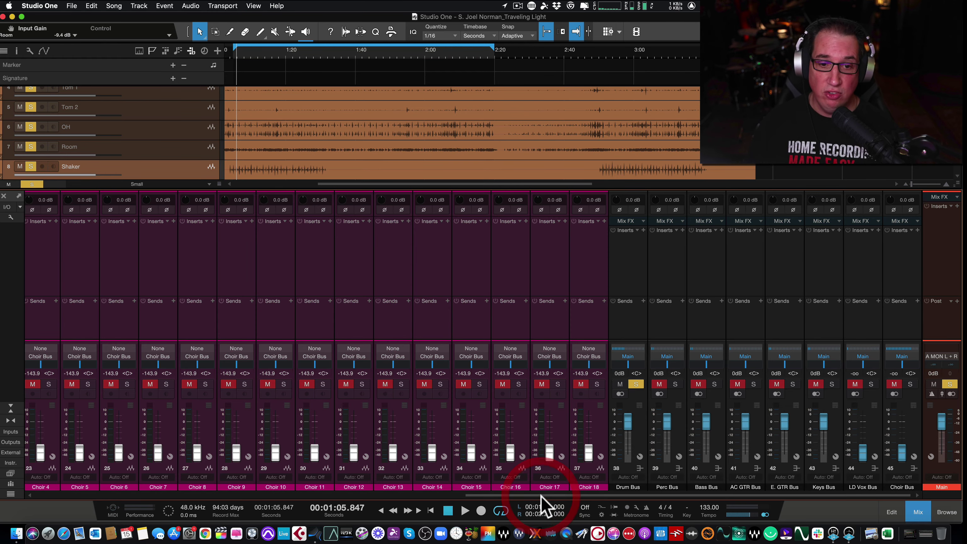
Solo only the Vibes, play from 2:00, and lower its input gain to -18.0 dB during playback
drag(541, 496, 200, 497)
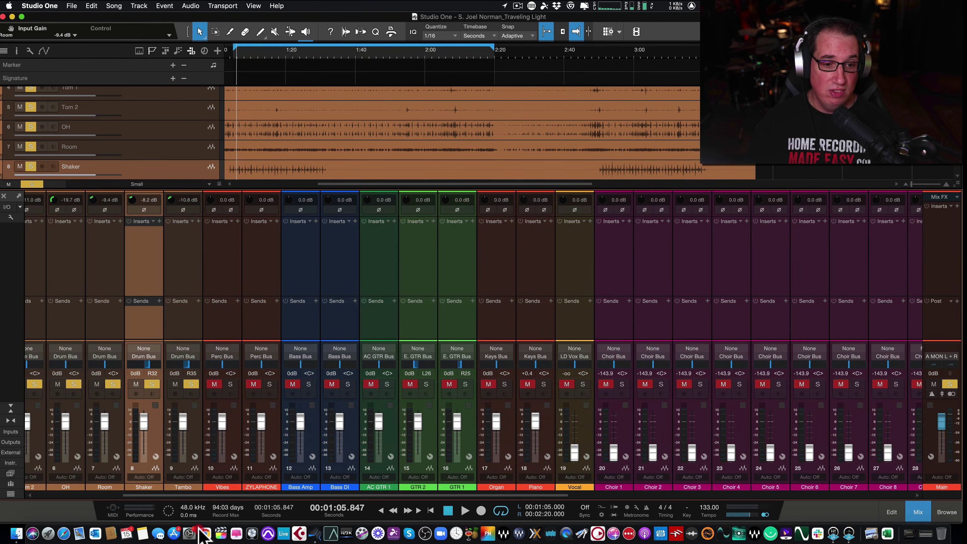
click(225, 322)
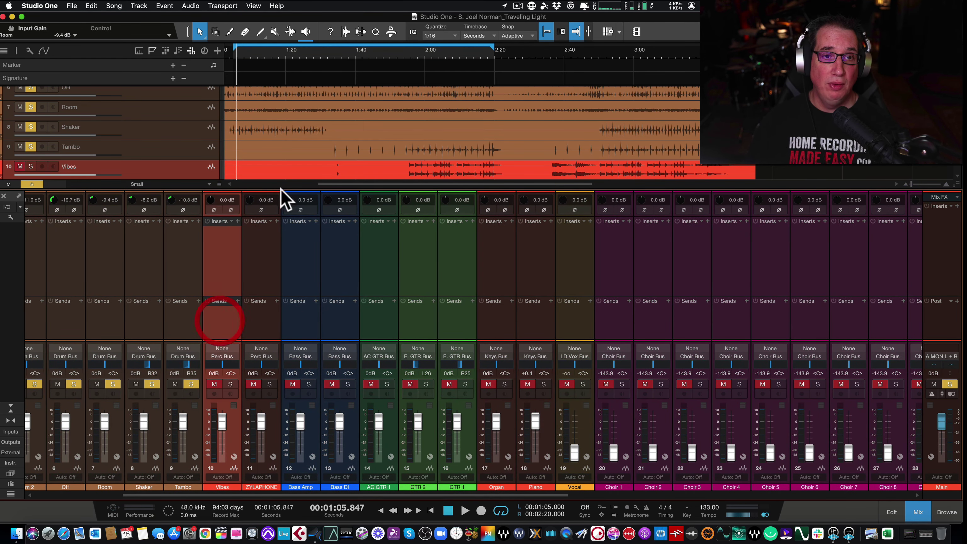
click(424, 51)
click(229, 384)
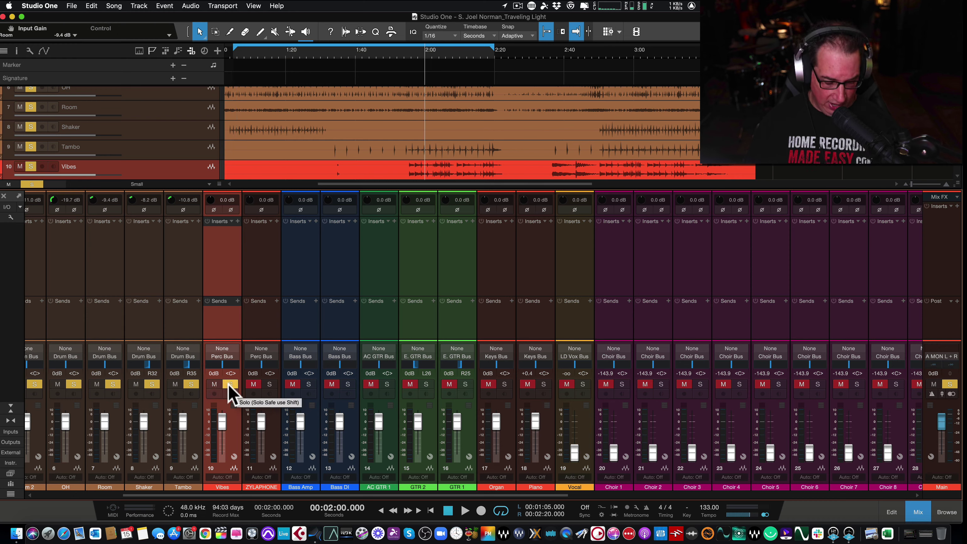
super+click(230, 384)
key(space)
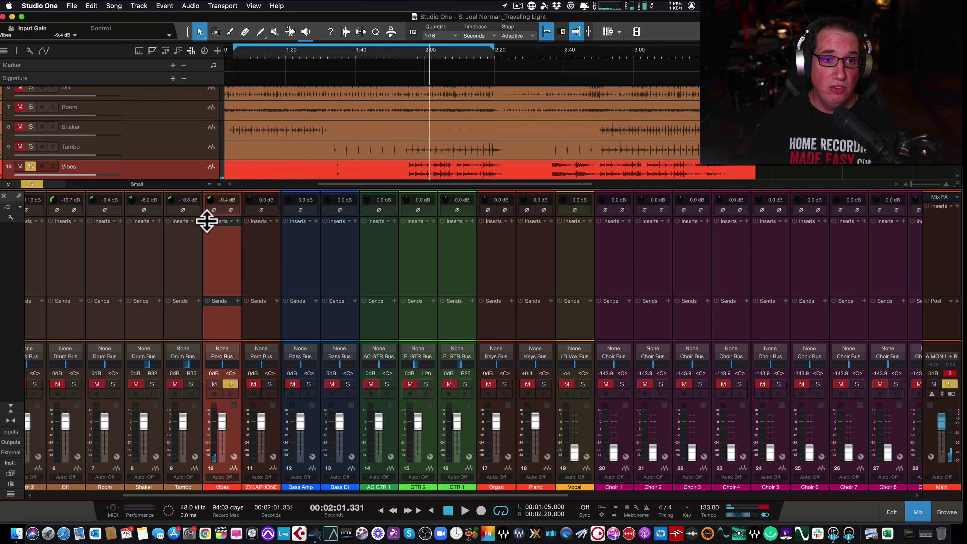
drag(206, 229, 210, 230)
key(space)
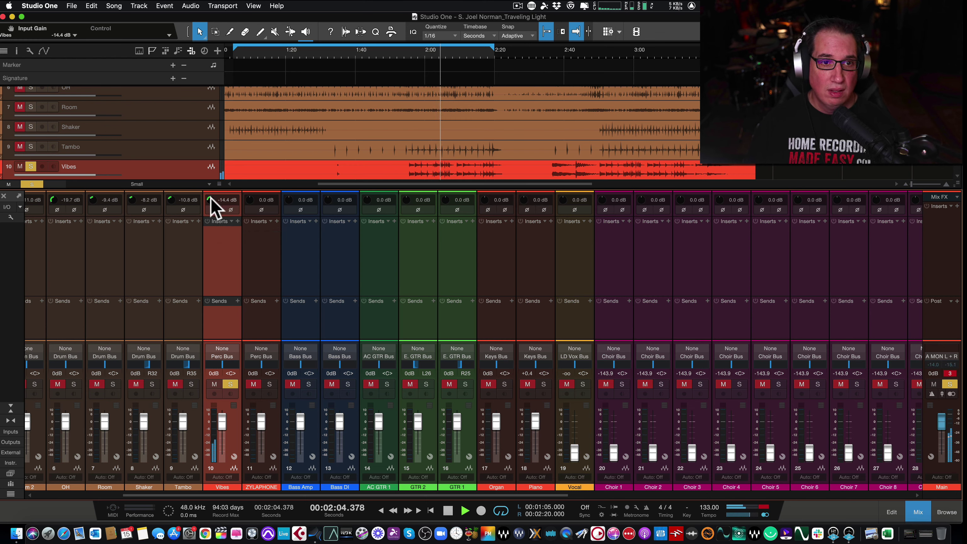
drag(211, 198, 208, 204)
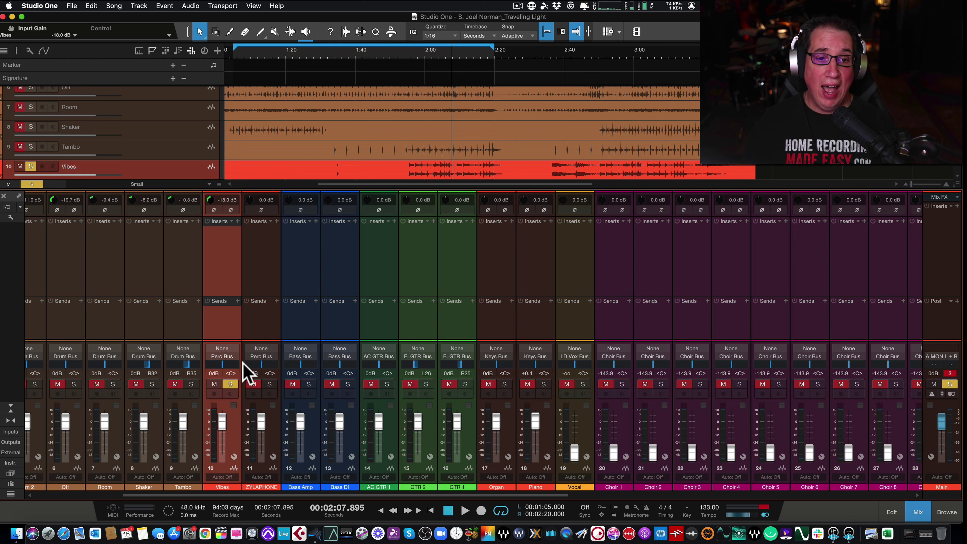
Solo the ZYLAPHONE in place of the Vibes and lower its input gain to -5.3 dB during playback
click(266, 384)
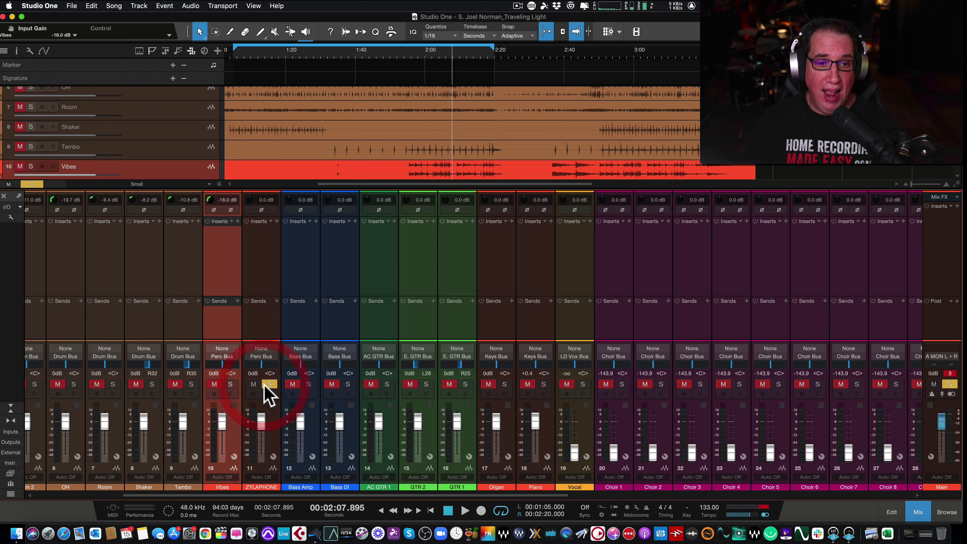
key(space)
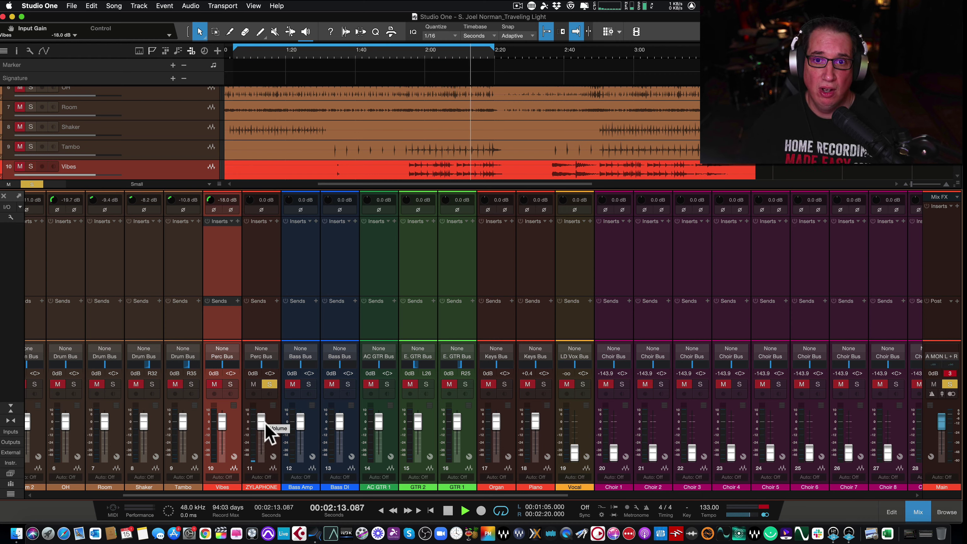
scroll(400, 119, down, 5)
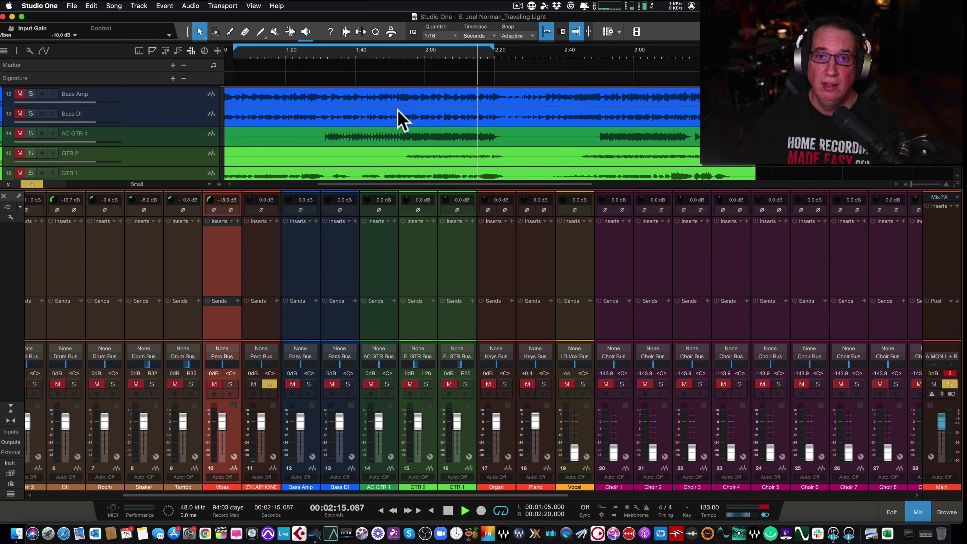
scroll(407, 114, up, 4)
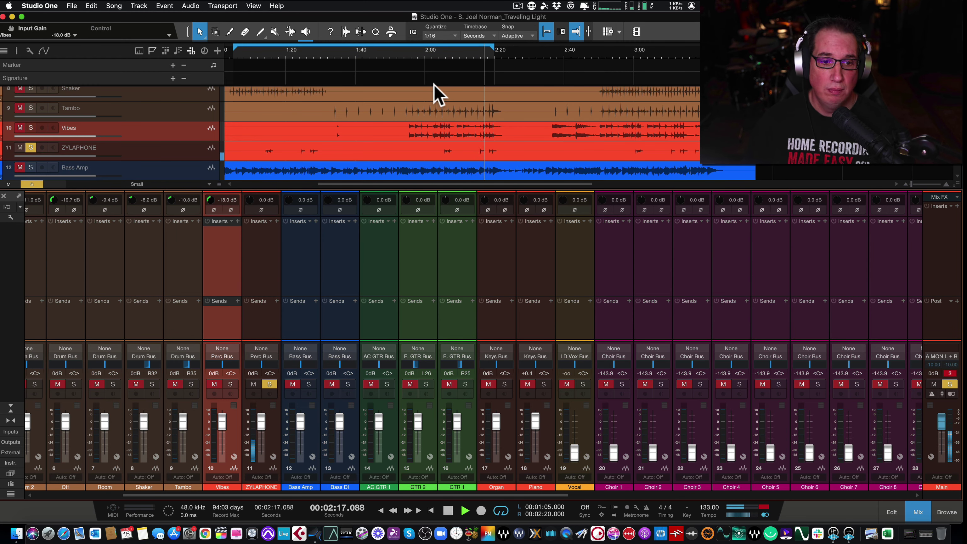
drag(249, 206, 246, 207)
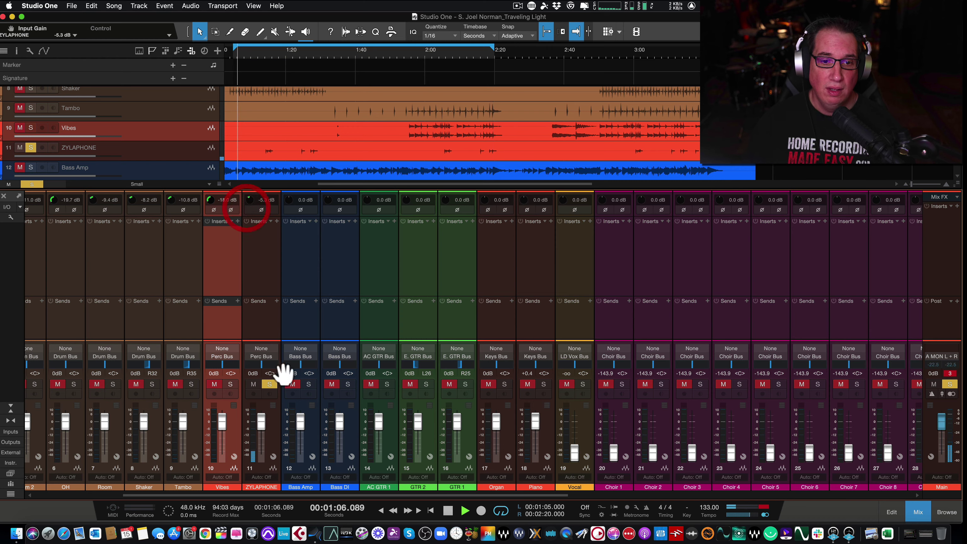
Solo the Bass Amp in place of the ZYLAPHONE, mute the ZYLAPHONE, and lower the Bass Amp's input gain to -12.0 dB
click(309, 384)
click(269, 384)
click(253, 384)
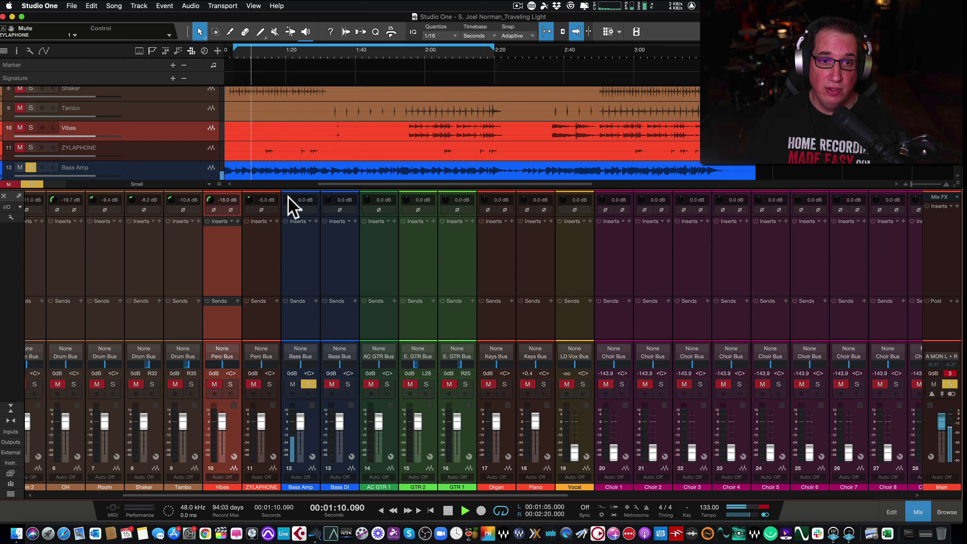
drag(288, 201, 287, 211)
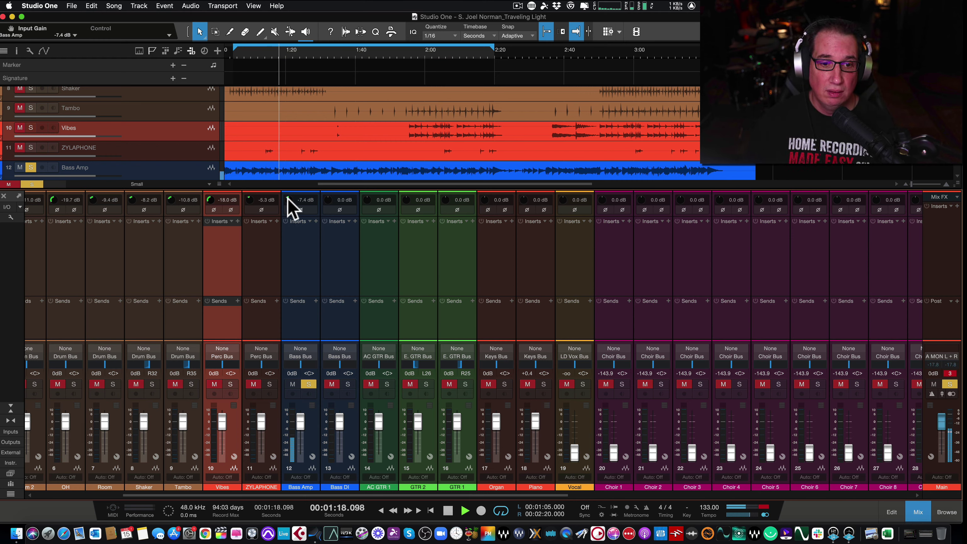
drag(287, 206, 283, 205)
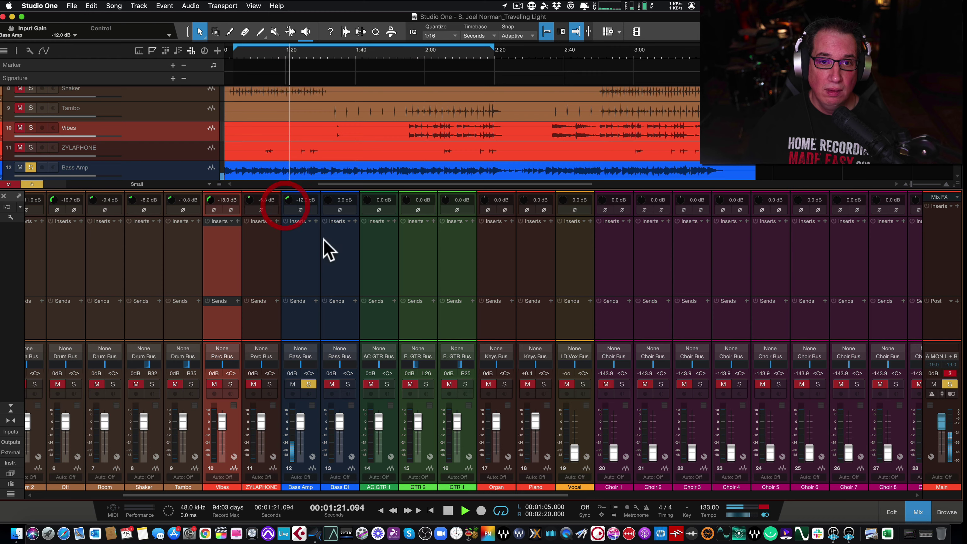
Add the Bass DI to the solo and lower its input gain to -13.7 dB during playback
click(347, 384)
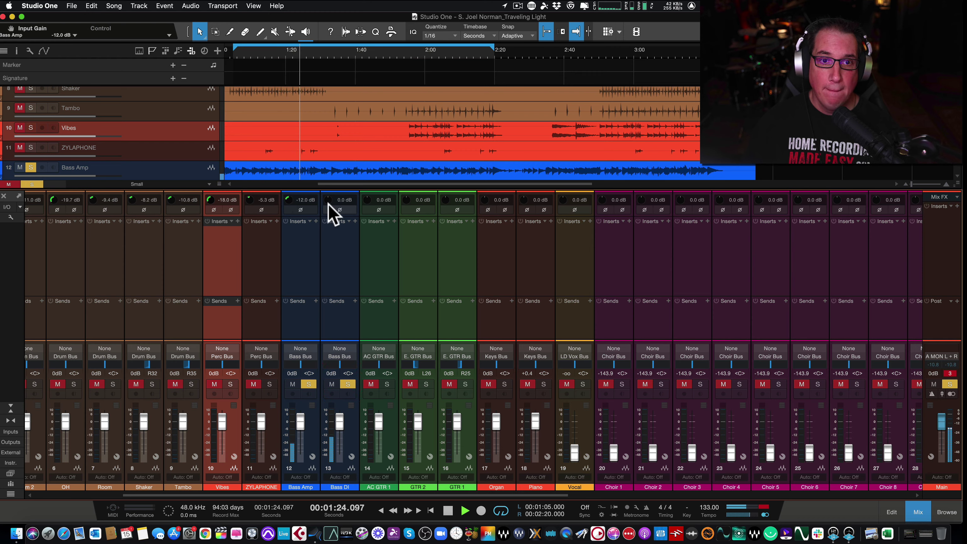
drag(326, 199, 322, 212)
drag(322, 215, 322, 221)
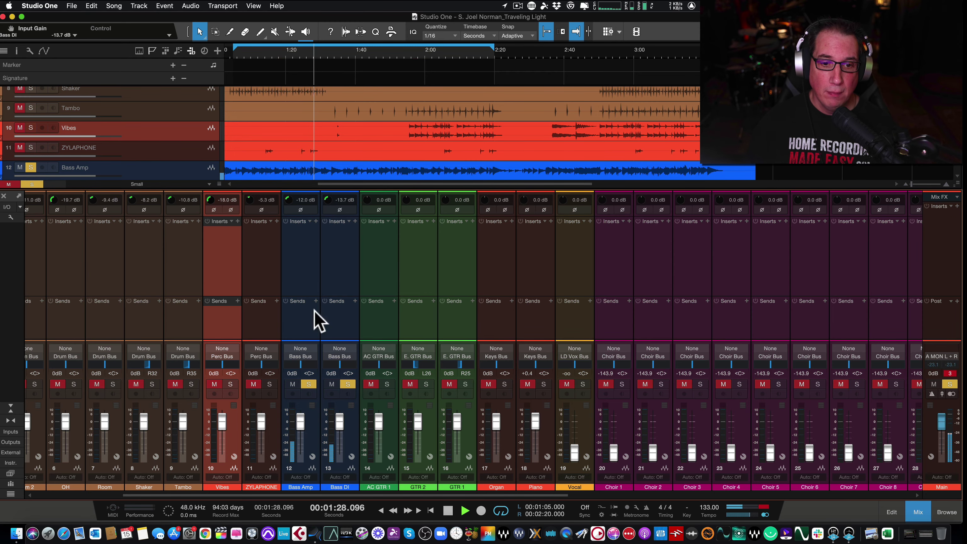
Check the Bass Bus level with Main's clip indicator reset, and add the Drum Bus and Perc Bus solos to check the combined output
drag(324, 494, 730, 484)
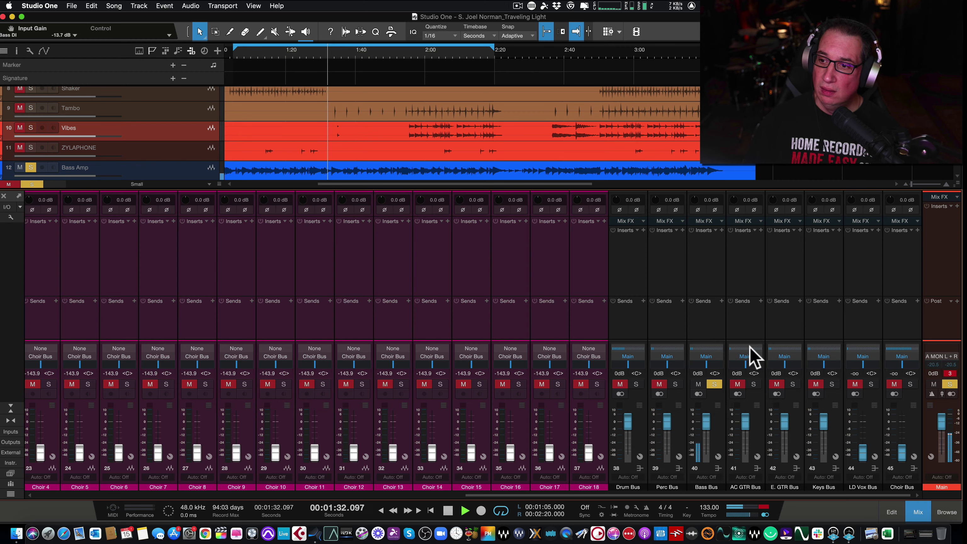
click(949, 374)
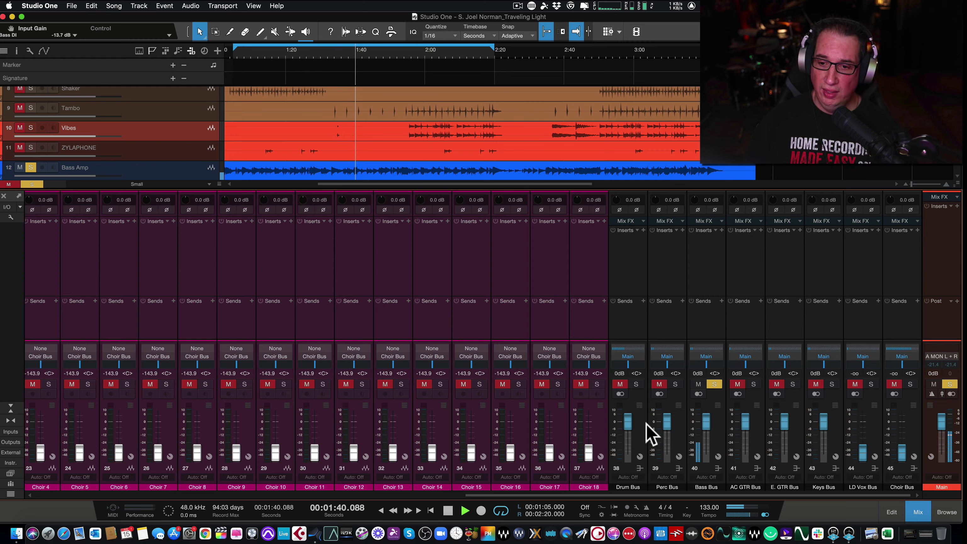
click(636, 383)
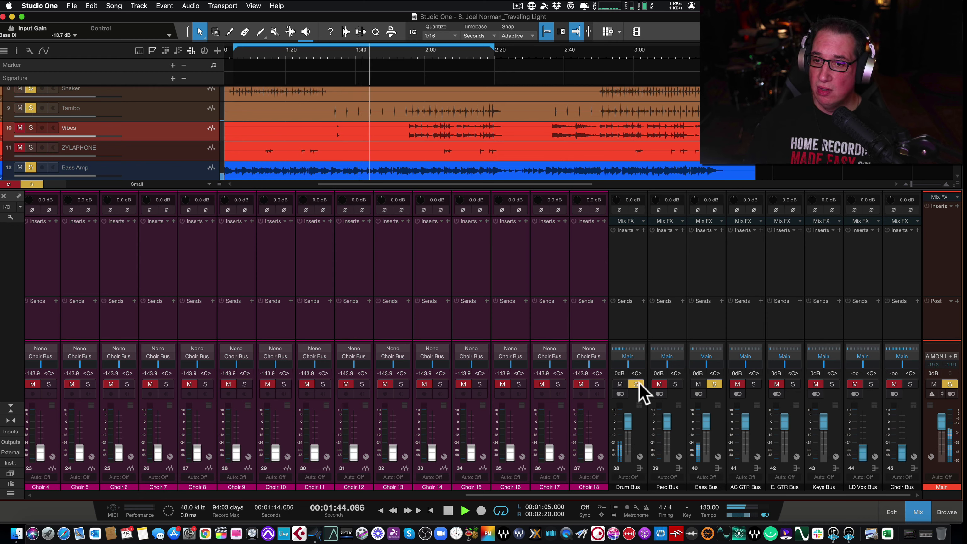
click(674, 384)
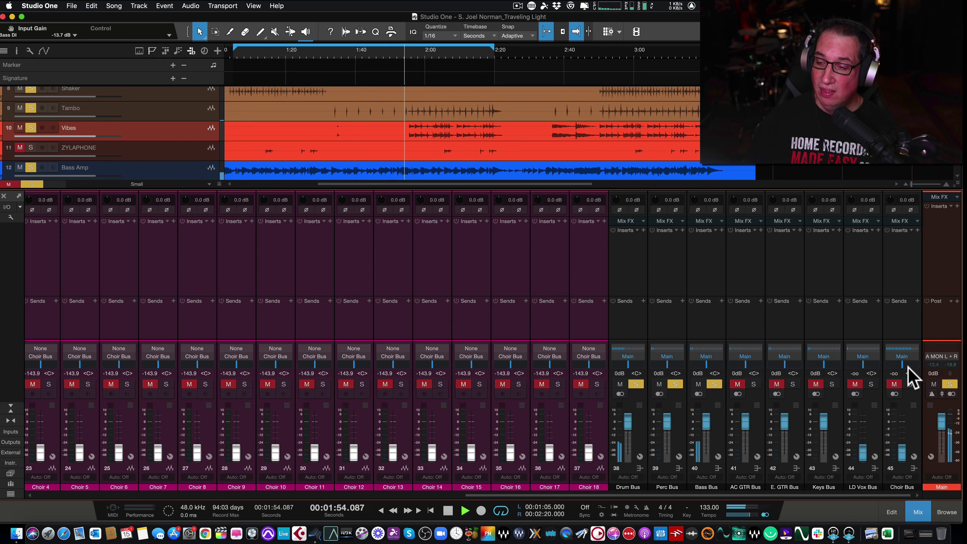
click(932, 364)
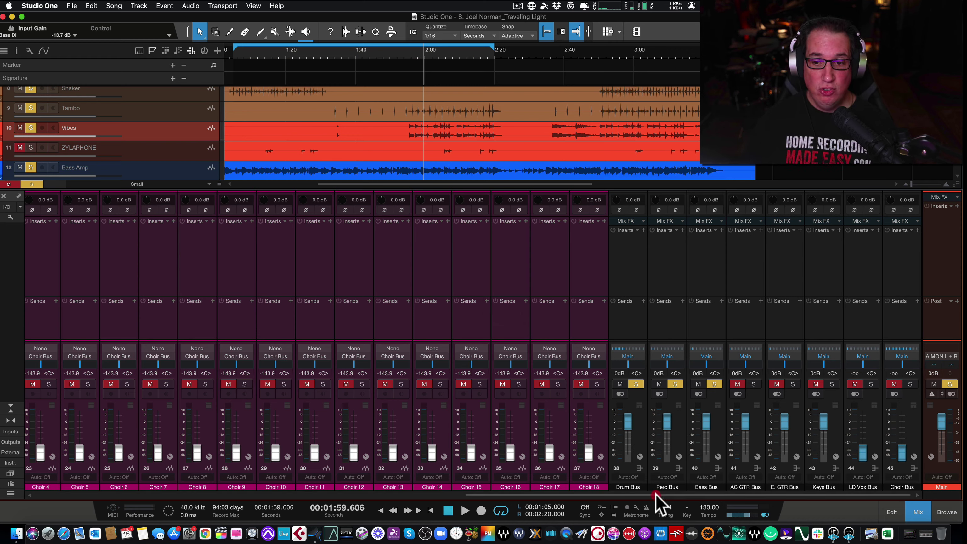
drag(657, 495, 194, 495)
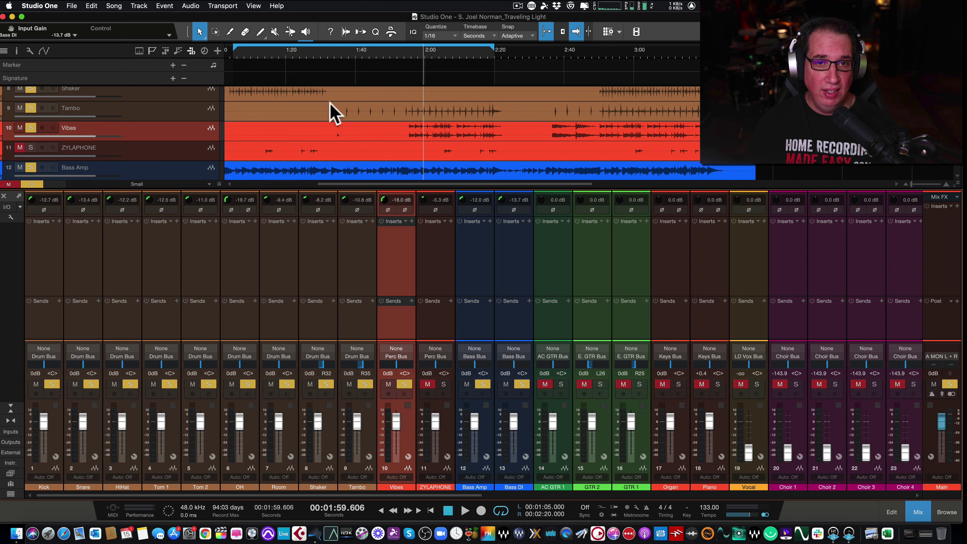
click(423, 106)
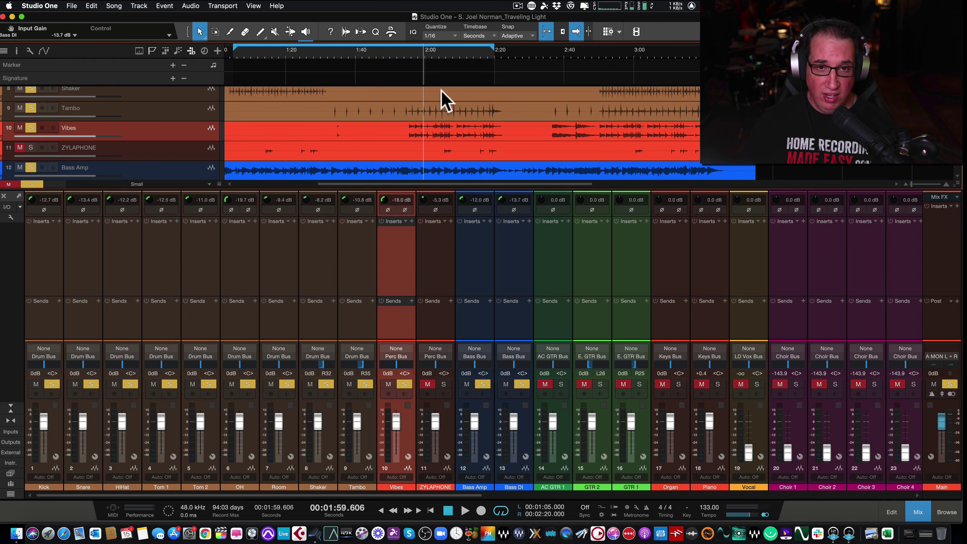
click(442, 112)
click(433, 136)
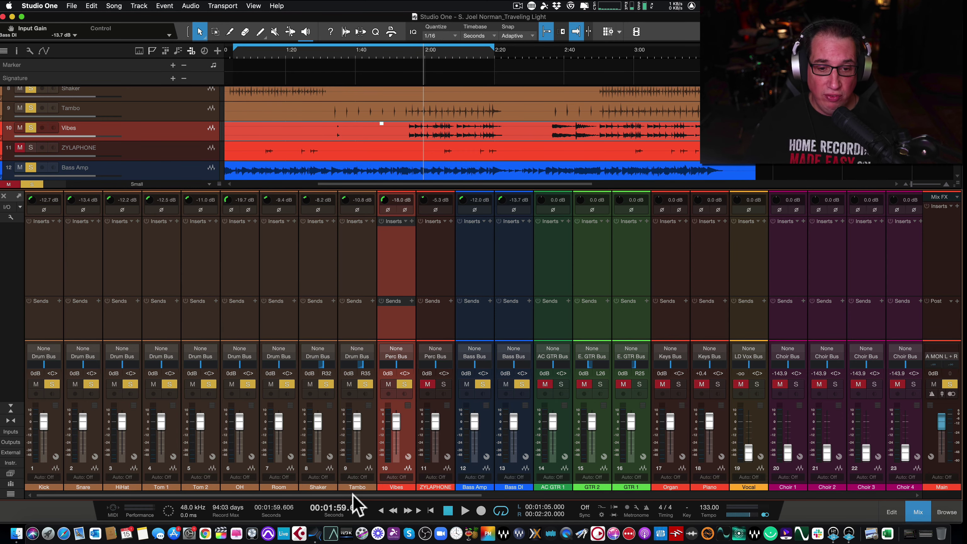
mouse_move(352, 493)
mouse_down()
mouse_move(392, 492)
mouse_move(345, 495)
mouse_up()
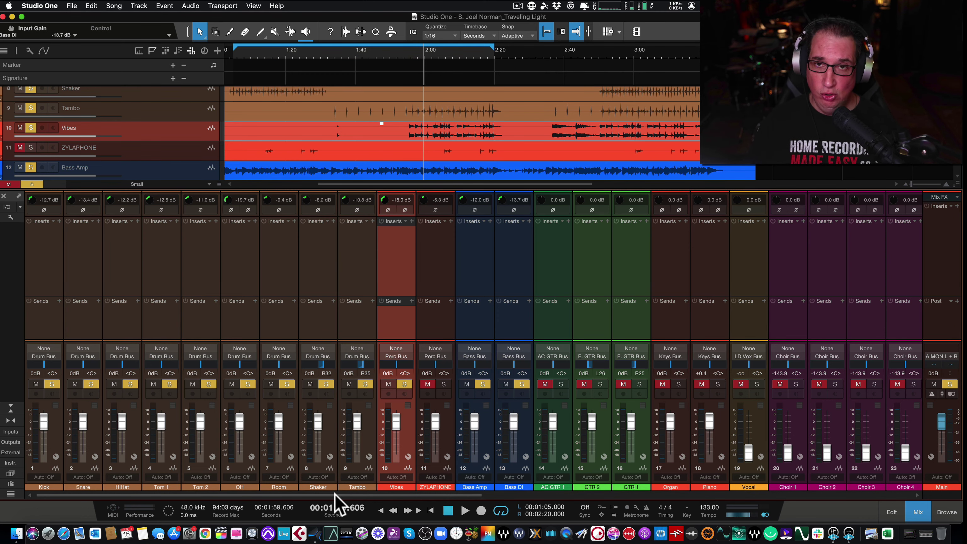
Solo only AC GTR 1 and lower its input gain to -14.9 dB during playback
drag(334, 493, 415, 493)
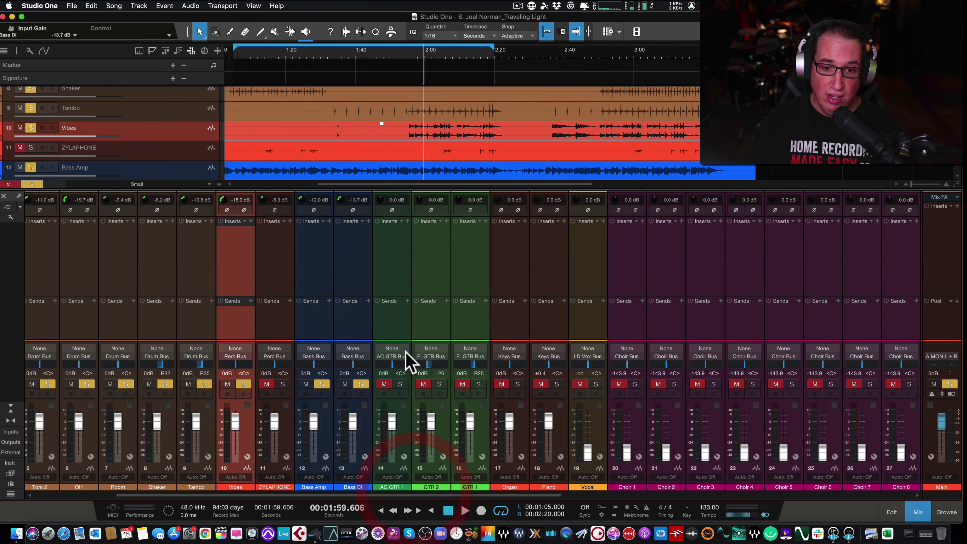
scroll(402, 167, down, 5)
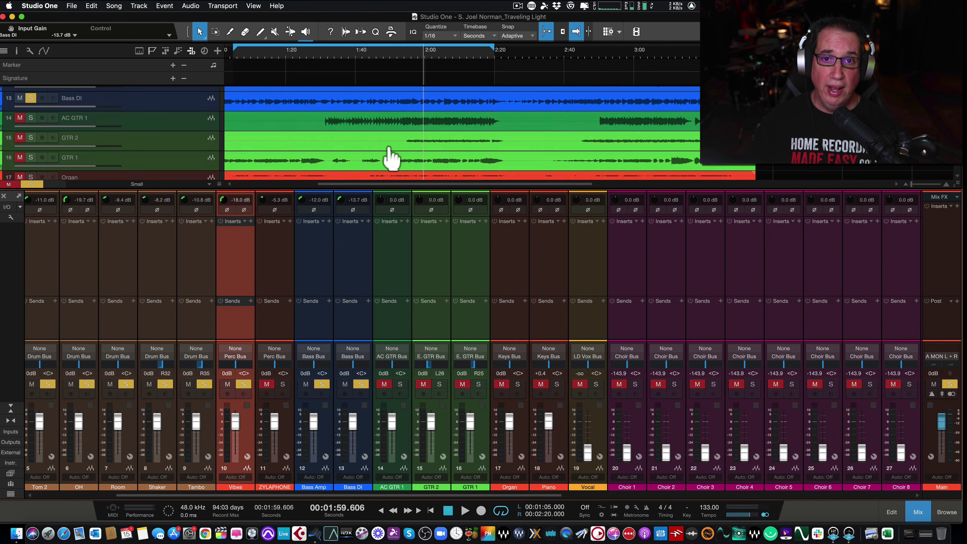
alt+click(400, 384)
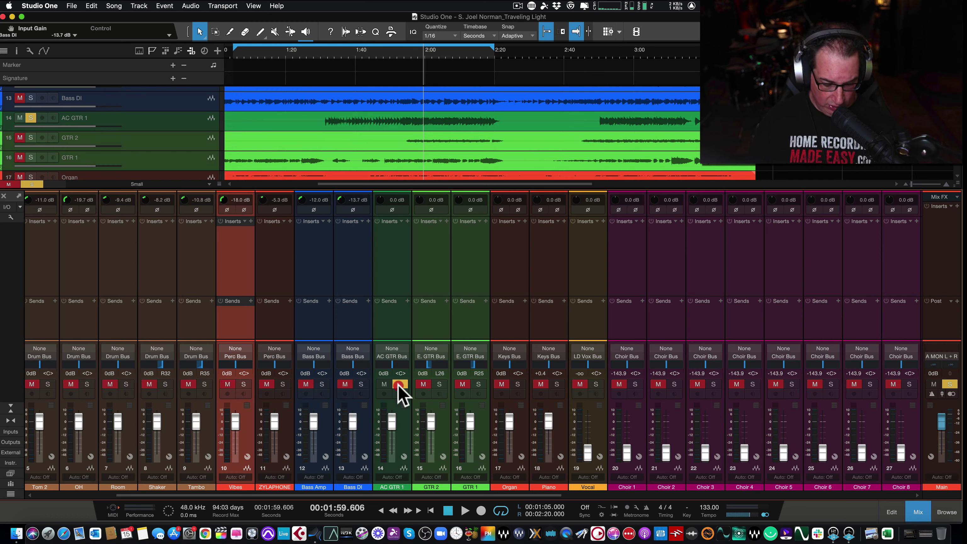
key(space)
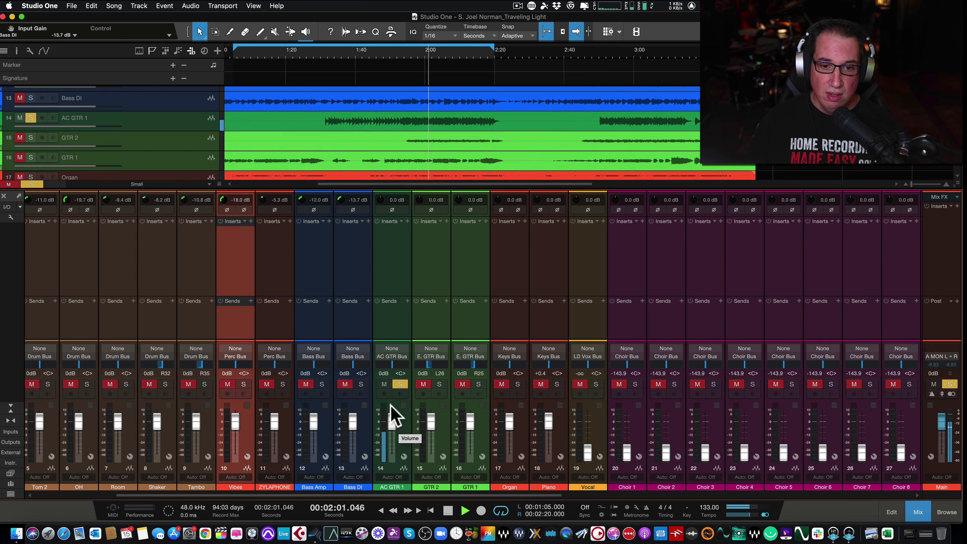
drag(378, 209, 417, 212)
Add GTR 2 and GTR 1 to the solo and lower their input gains to -9.4 dB and -11.3 dB respectively
click(439, 383)
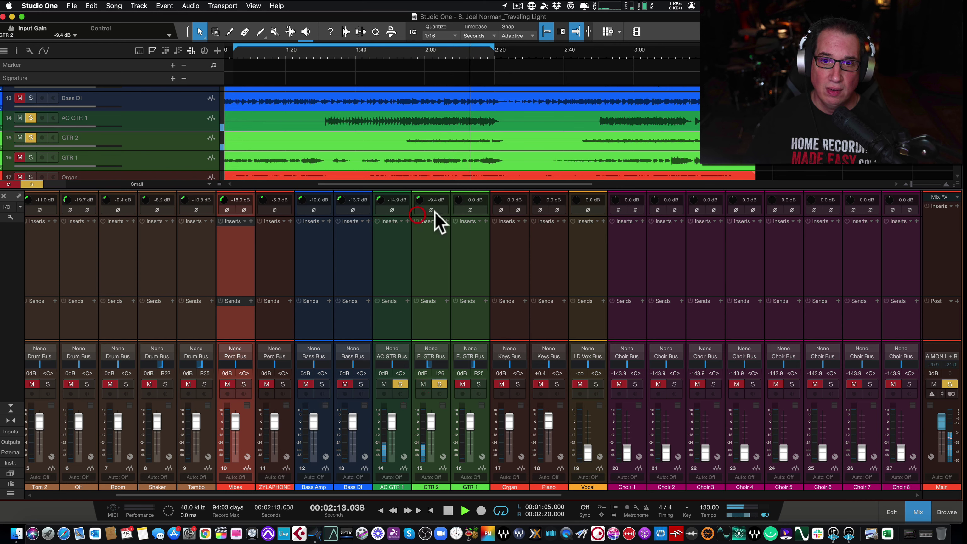
click(478, 384)
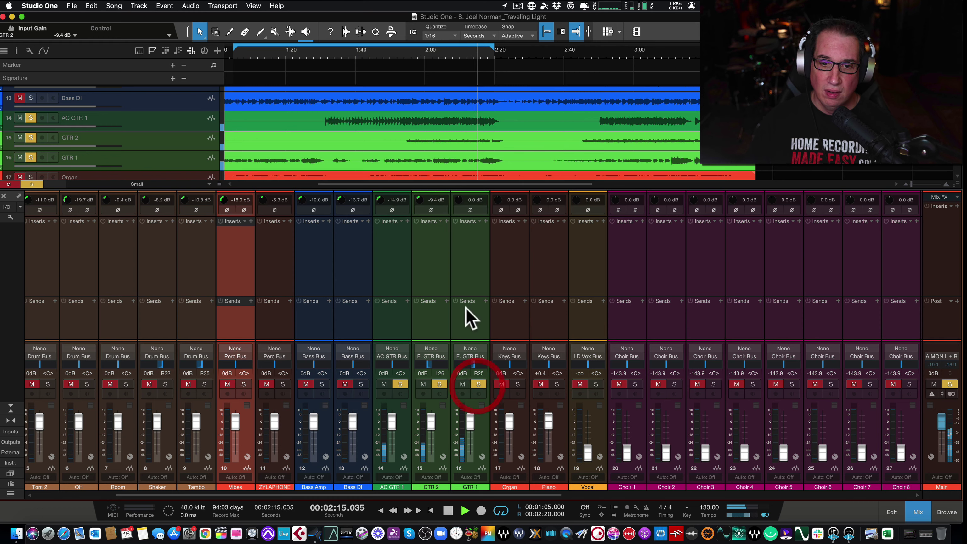
drag(456, 197, 454, 219)
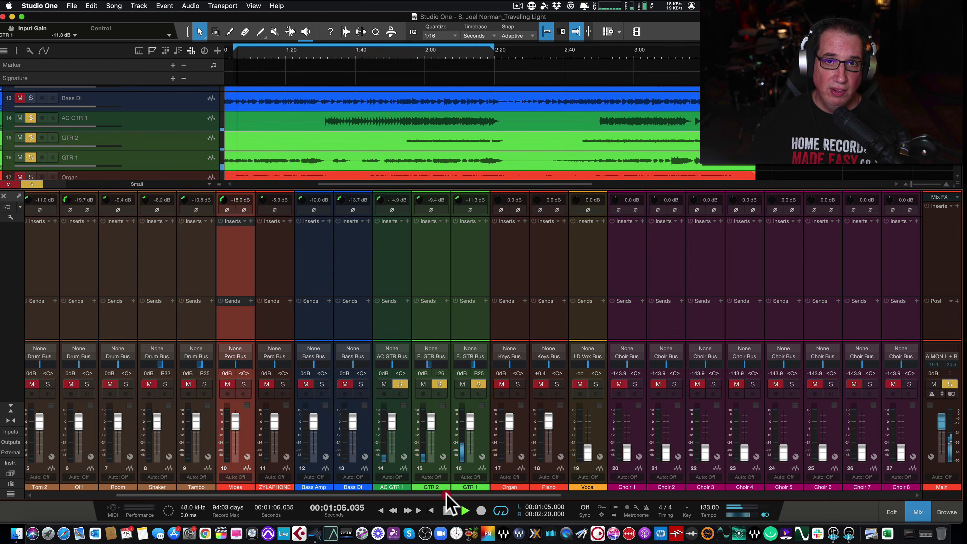
Check the AC GTR Bus, E. GTR Bus and Main levels, jumping playback ahead to the section before the acoustic guitar enters
drag(446, 493, 904, 479)
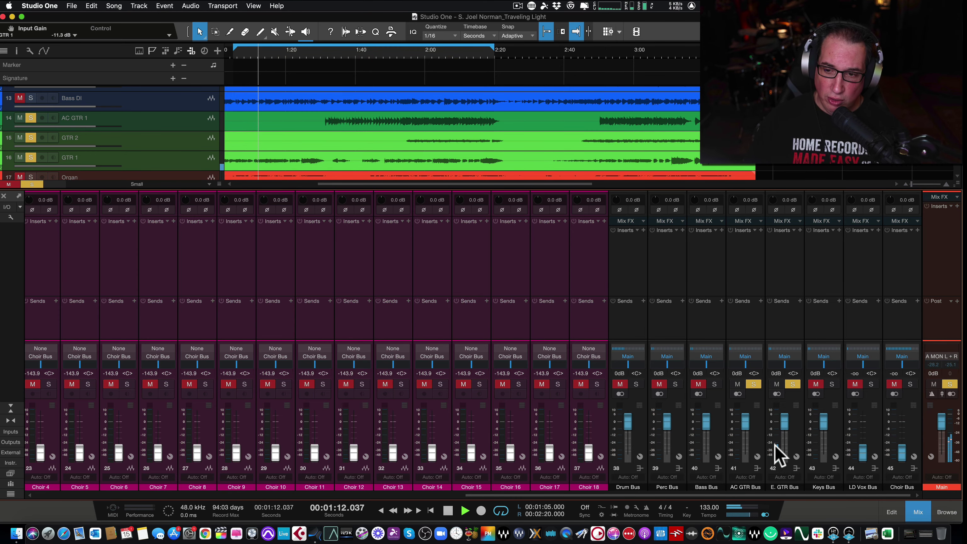
drag(772, 494, 422, 493)
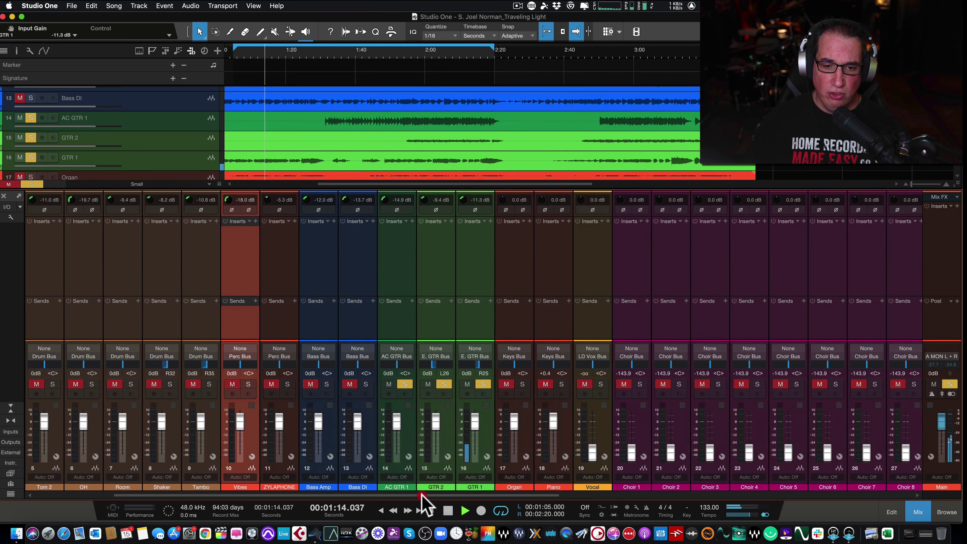
click(338, 54)
drag(443, 495, 779, 494)
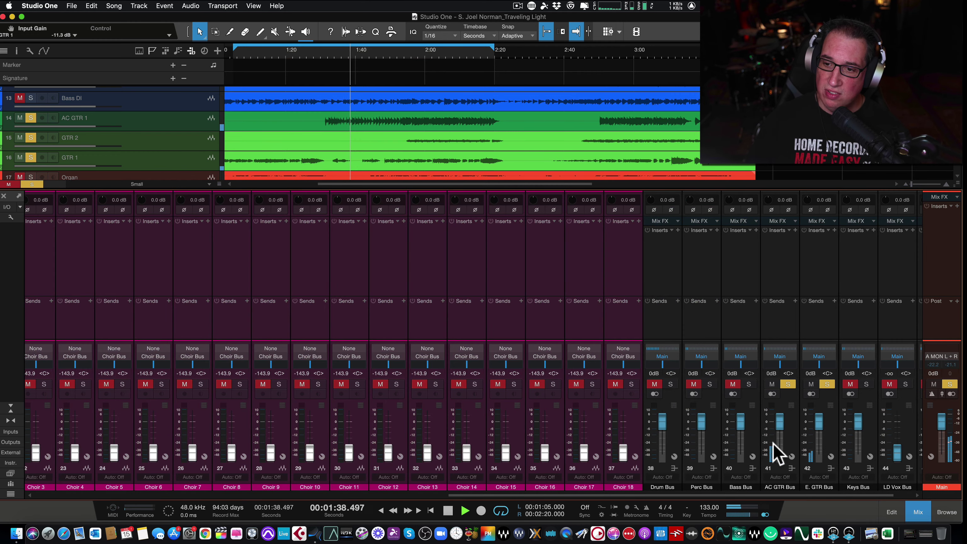
Check the AC GTR Bus level during playback and raise AC GTR 1's input gain to -14.4 dB
mouse_move(772, 442)
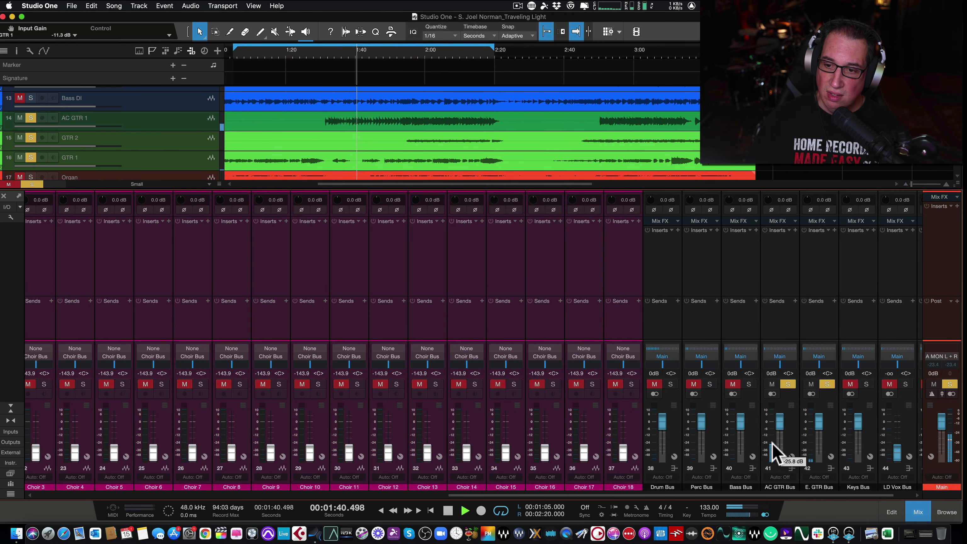
drag(735, 492, 460, 472)
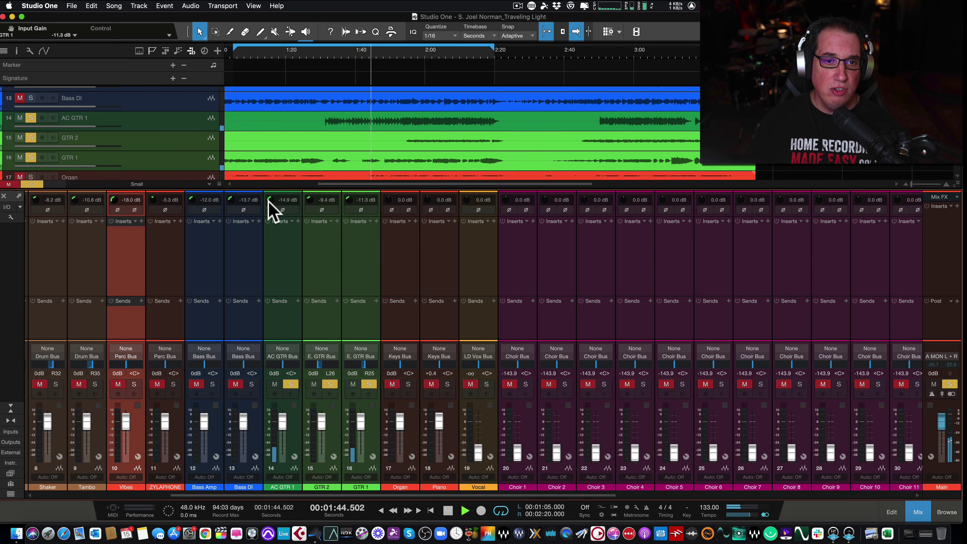
drag(268, 200, 267, 198)
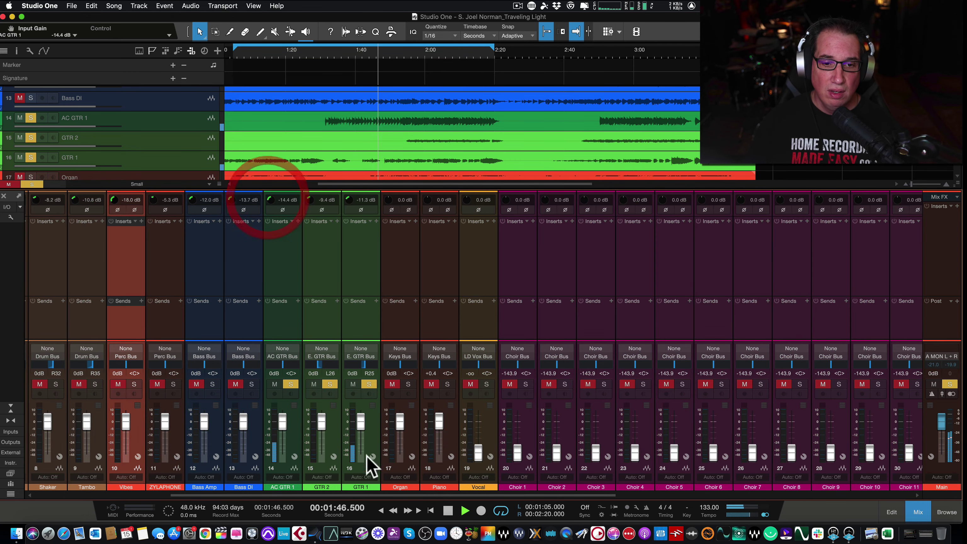
Add the Drum Bus, Perc Bus and Bass Bus to the guitar bus solos and check the combined Main level with its peak readout reset
drag(371, 495, 781, 477)
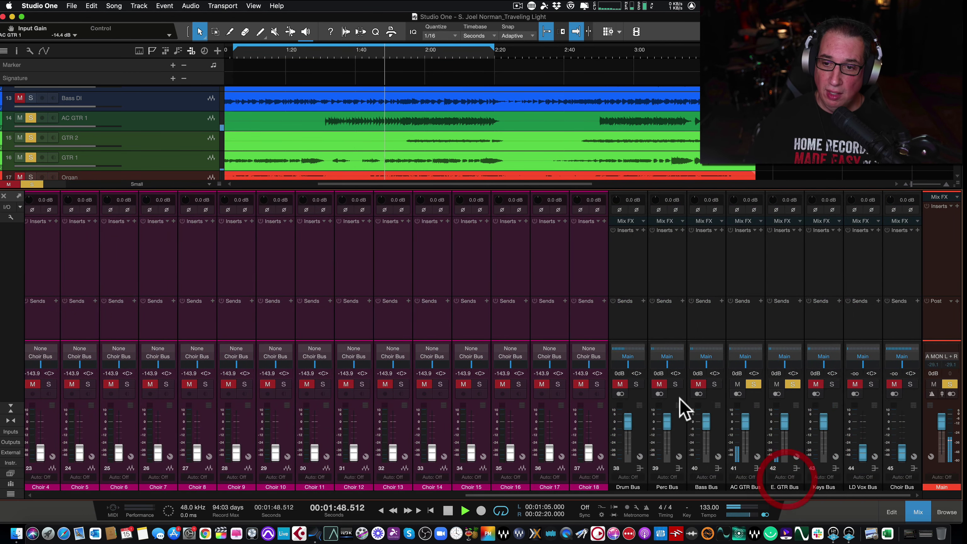
click(636, 383)
click(676, 384)
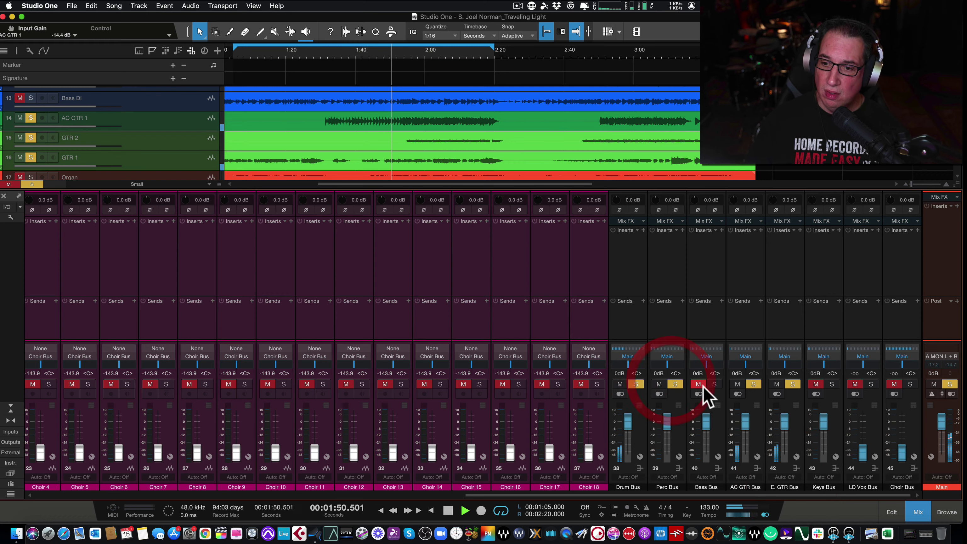
click(714, 384)
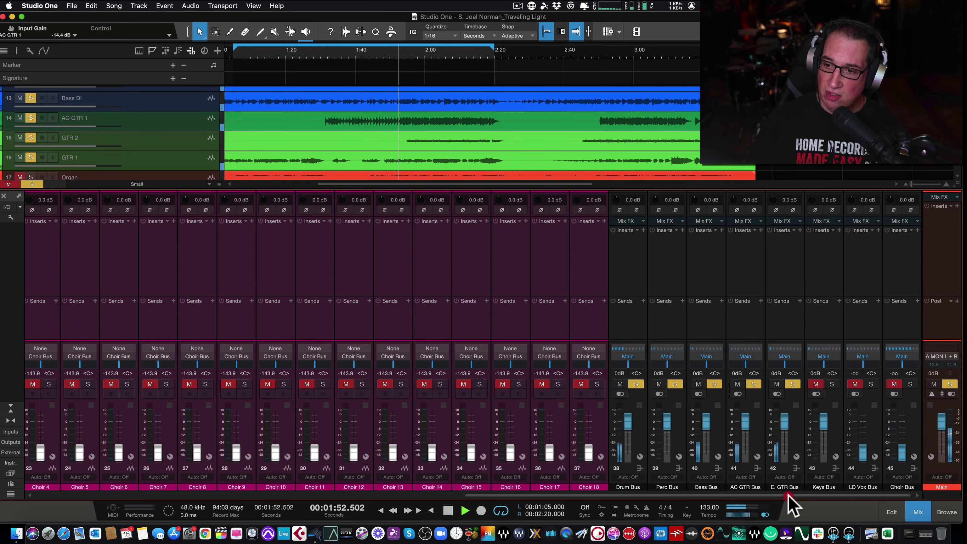
click(788, 493)
click(937, 364)
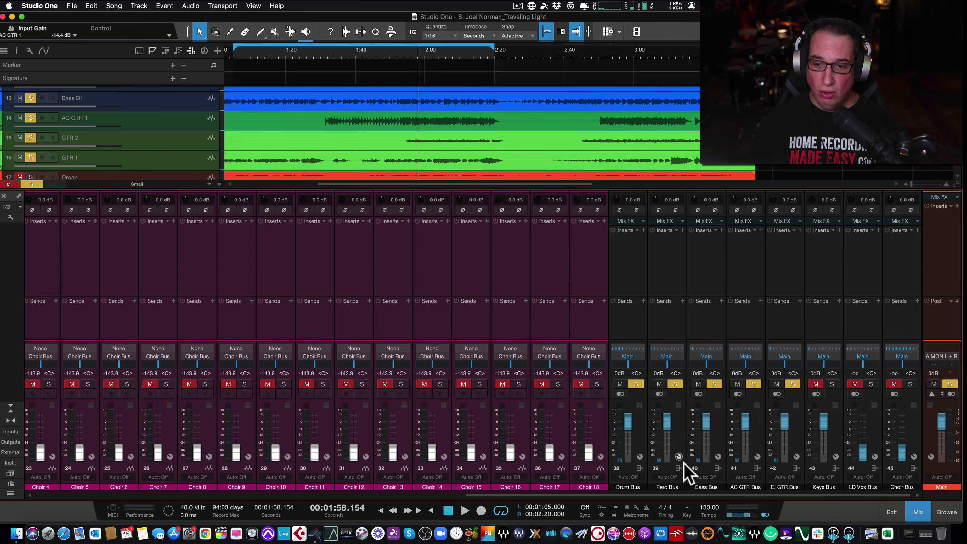
Reduce the mixer's height to show more of the arrangement, and review the signal flow from the track channels through the buses to Main
drag(667, 495, 194, 494)
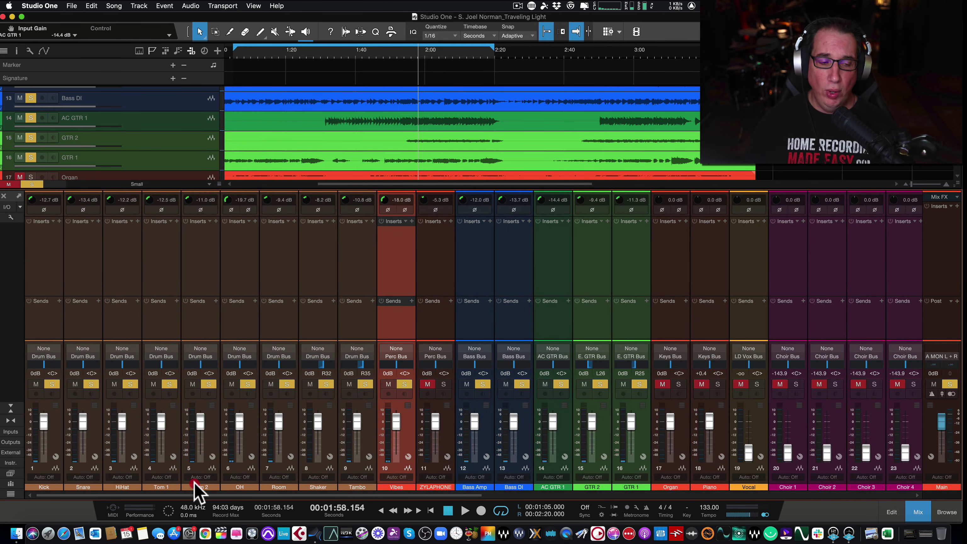
click(10, 412)
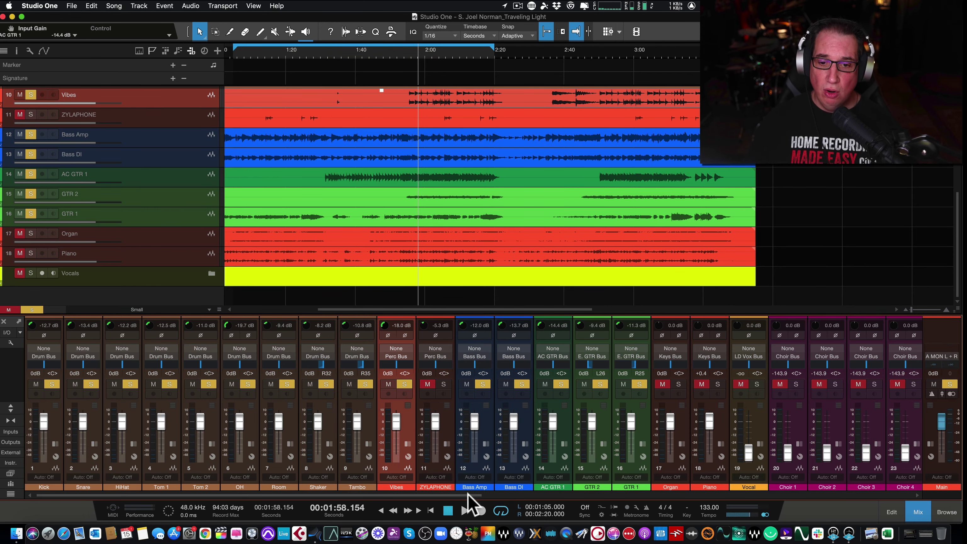
drag(469, 497, 864, 460)
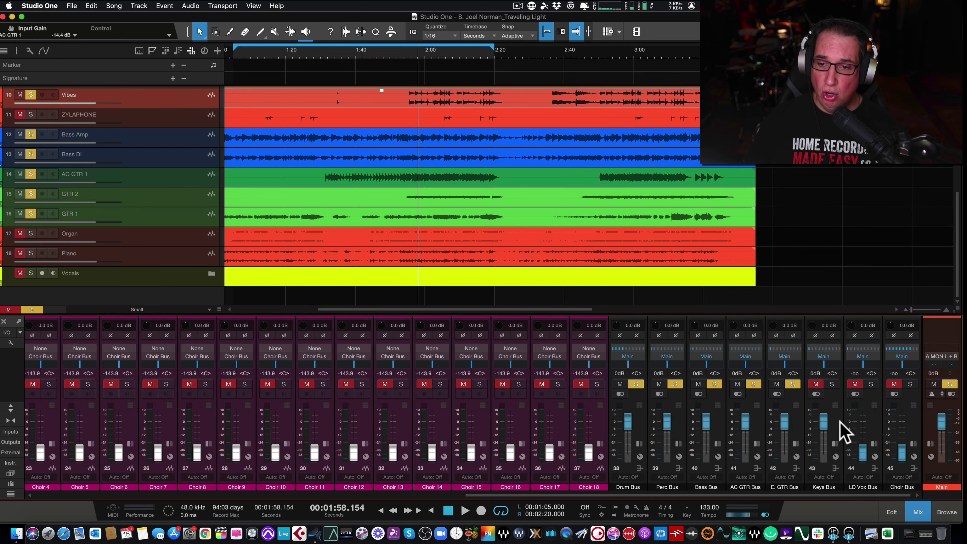
drag(605, 494, 31, 492)
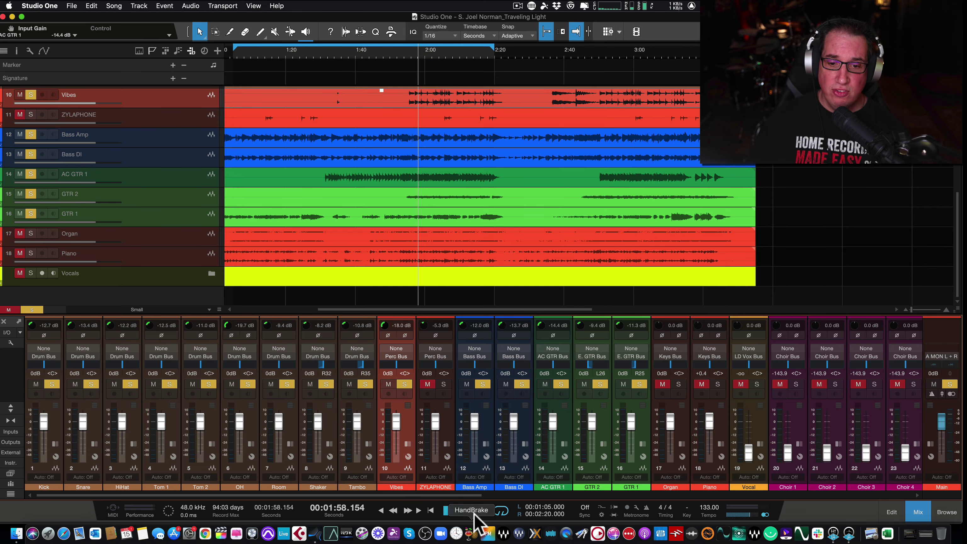
drag(464, 495, 502, 497)
drag(545, 502, 939, 499)
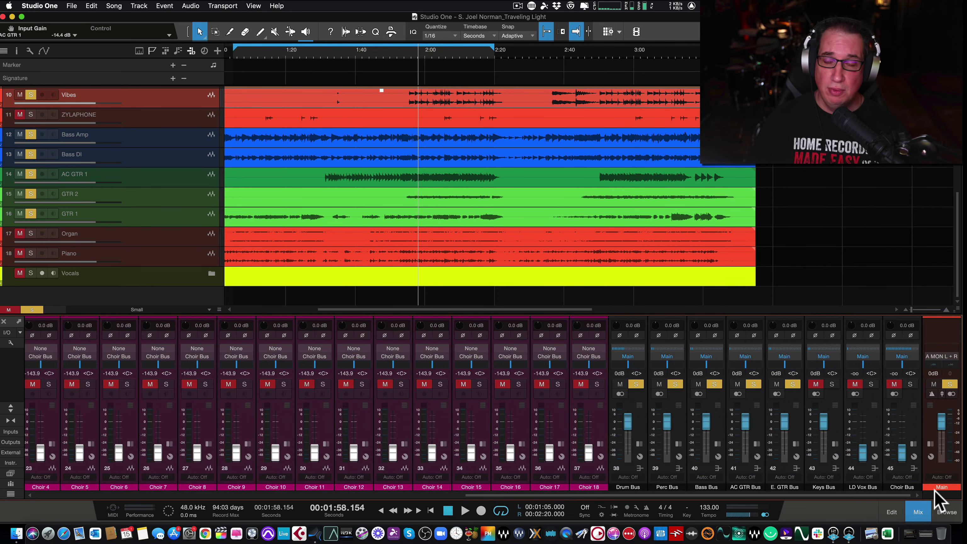